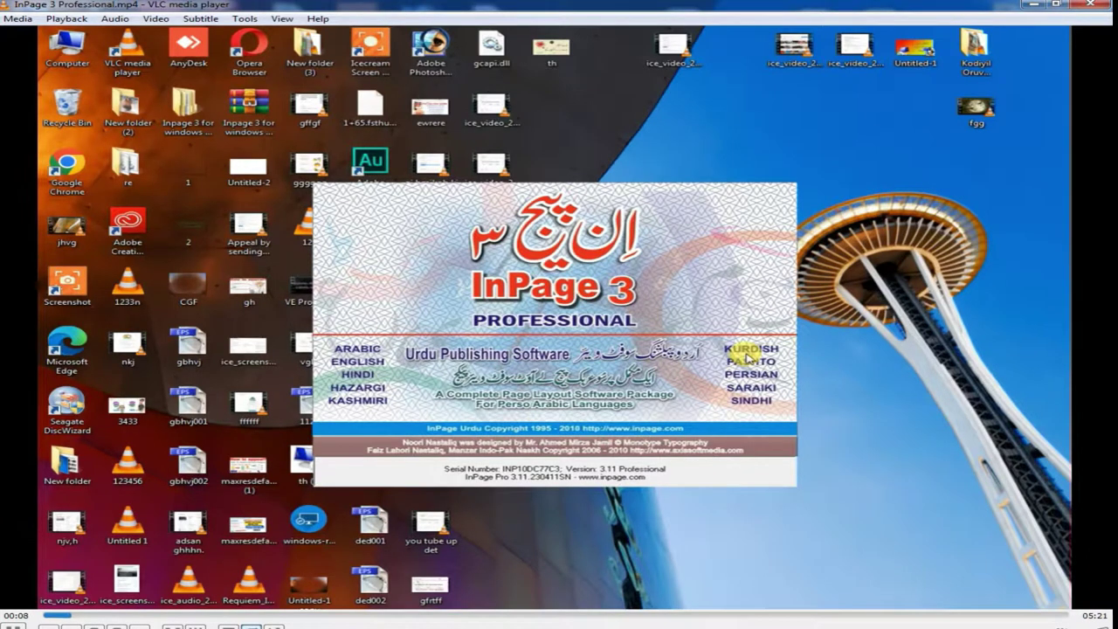
Close the video player and move the Requiem_In_Cello file to an empty area of the desktop
drag(35, 4, 333, 126)
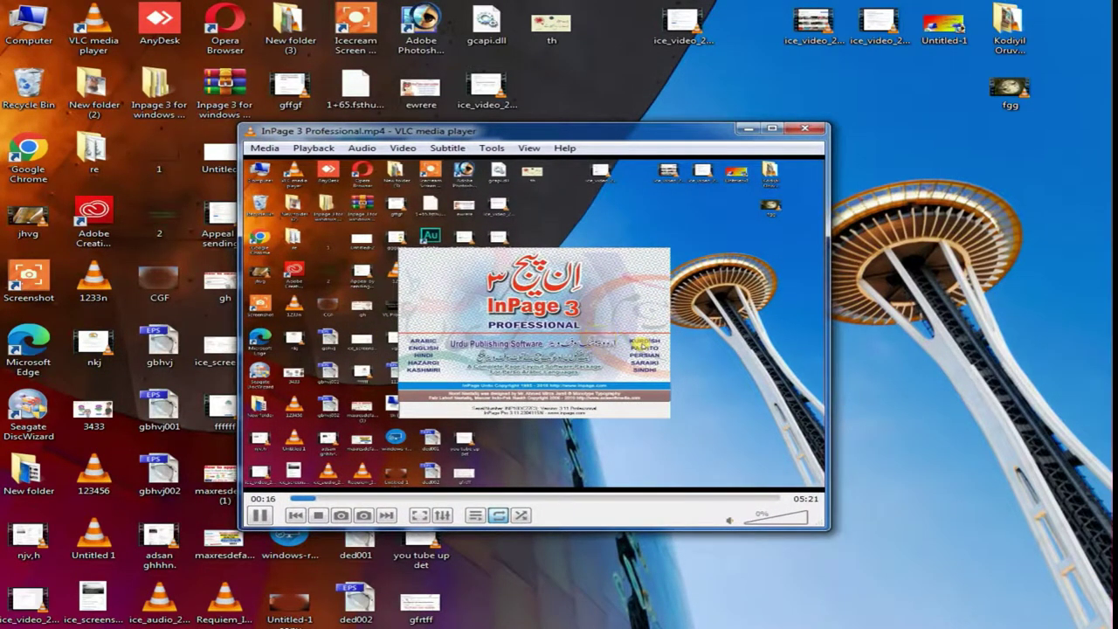
click(815, 129)
drag(215, 588, 874, 153)
click(831, 220)
drag(970, 212, 745, 225)
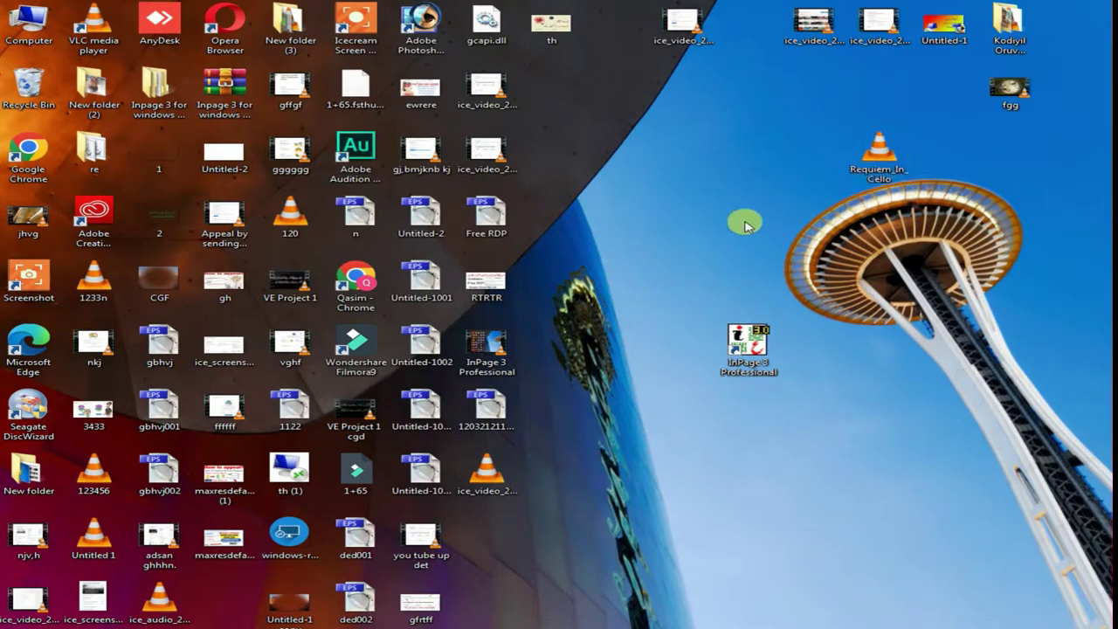
Launch Wondershare Filmora9 and create a new project with the 16:9 (Widescreen) aspect ratio
click(366, 351)
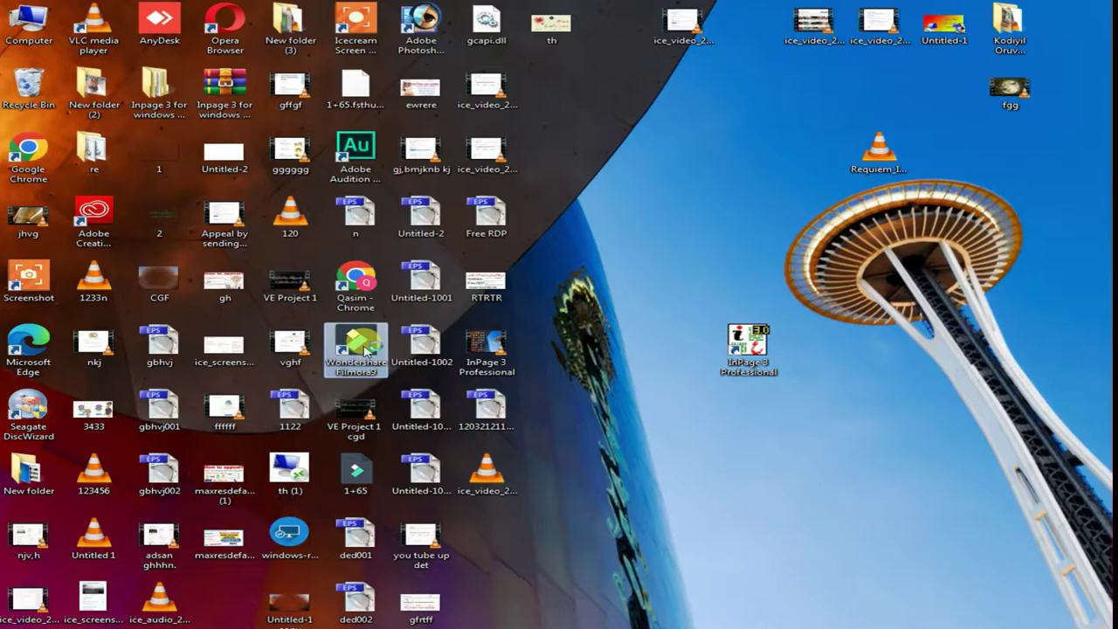
double_click(365, 351)
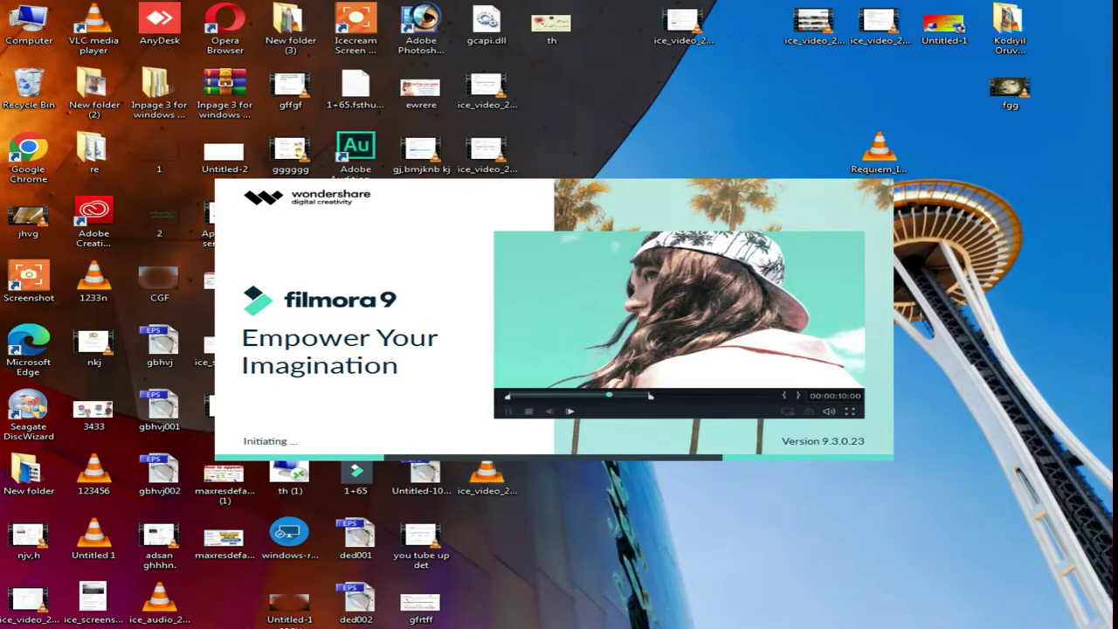
mouse_move(706, 611)
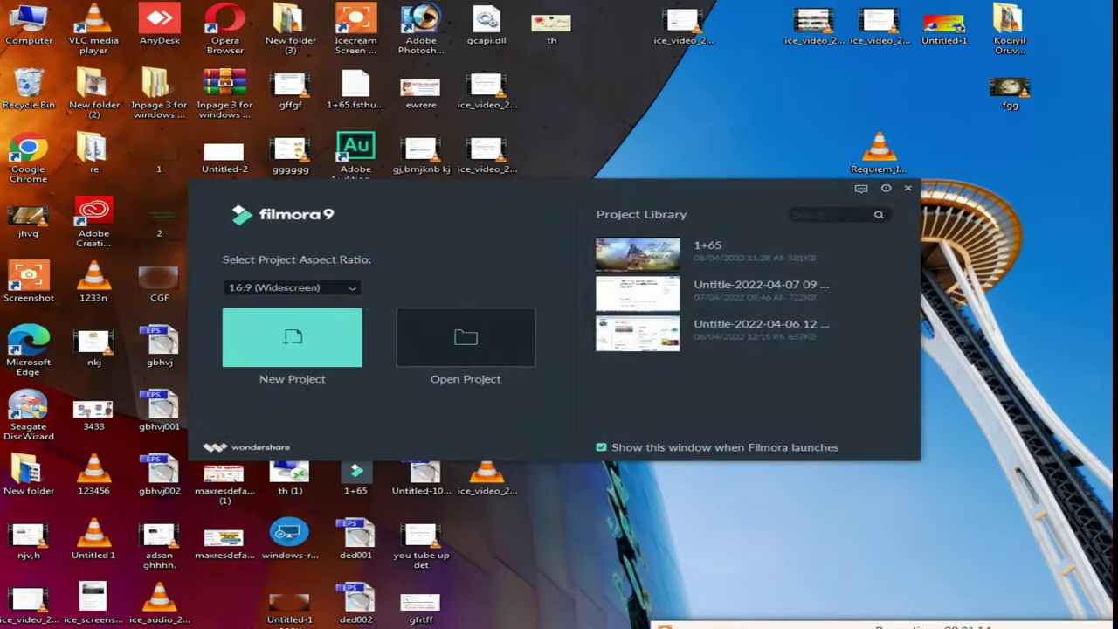
click(316, 290)
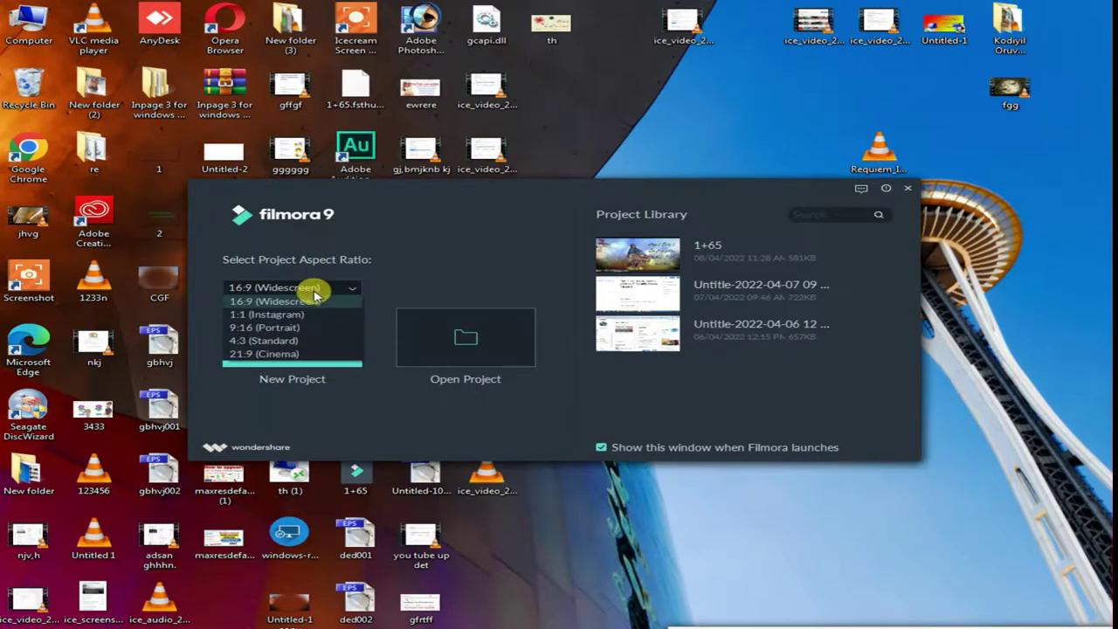
click(310, 302)
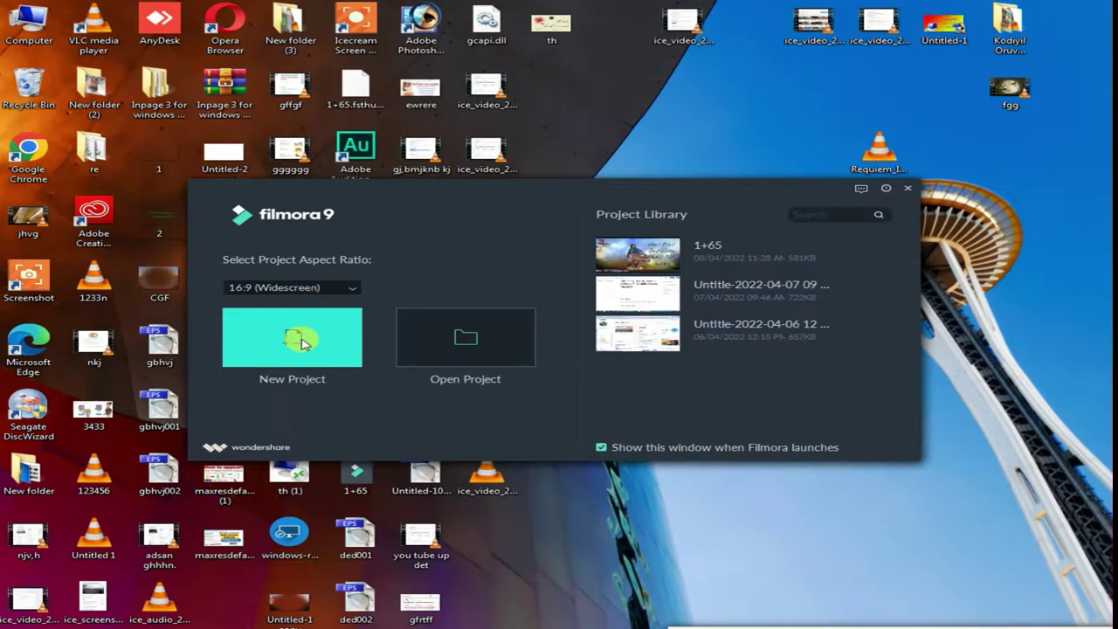
click(301, 343)
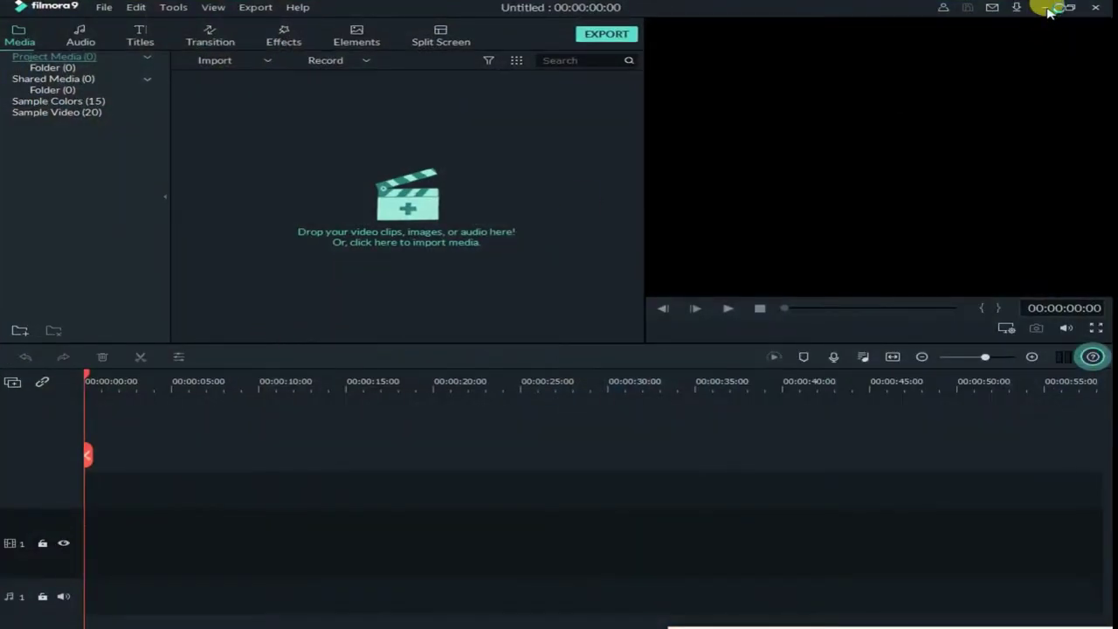
Import the InPage 3 Professional video from the desktop into the project media
click(1047, 8)
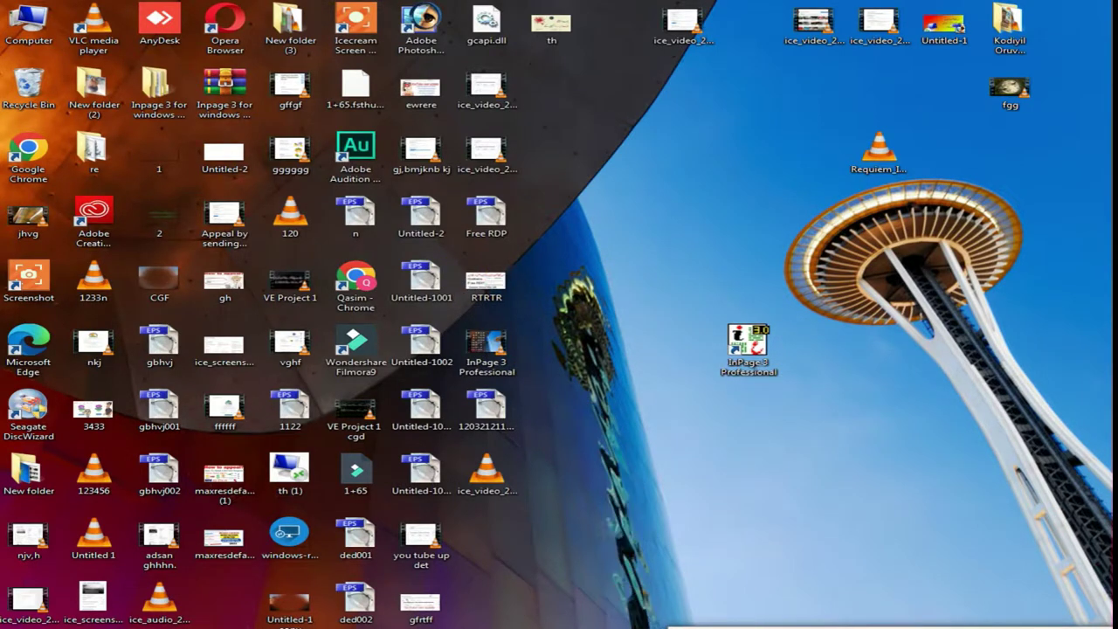
drag(646, 626, 665, 596)
key(alt+Tab)
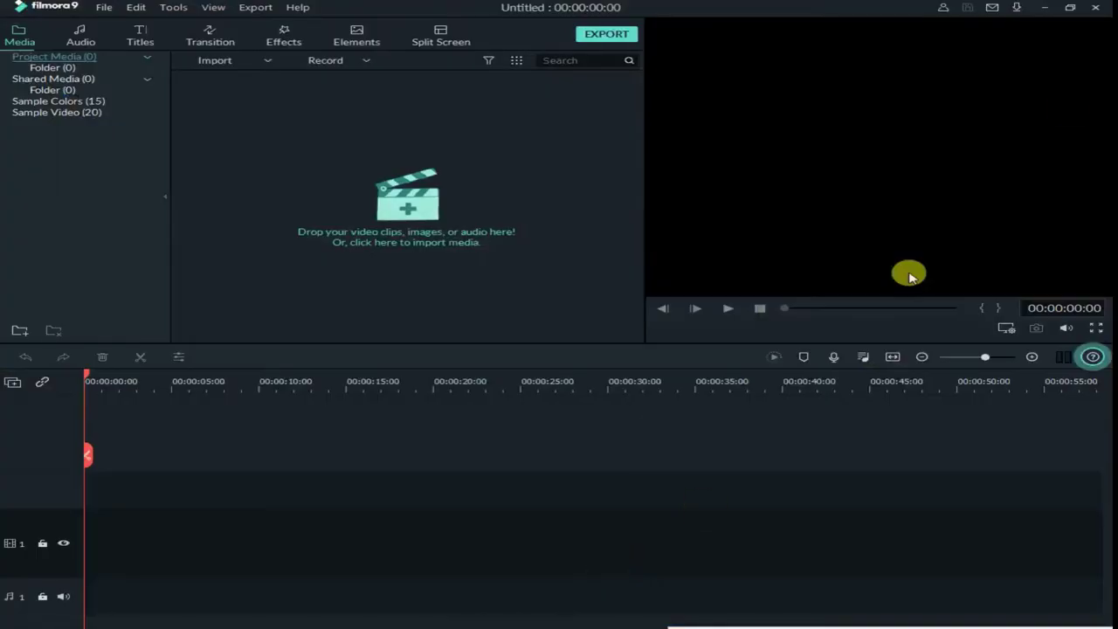
click(1046, 7)
drag(620, 543, 636, 262)
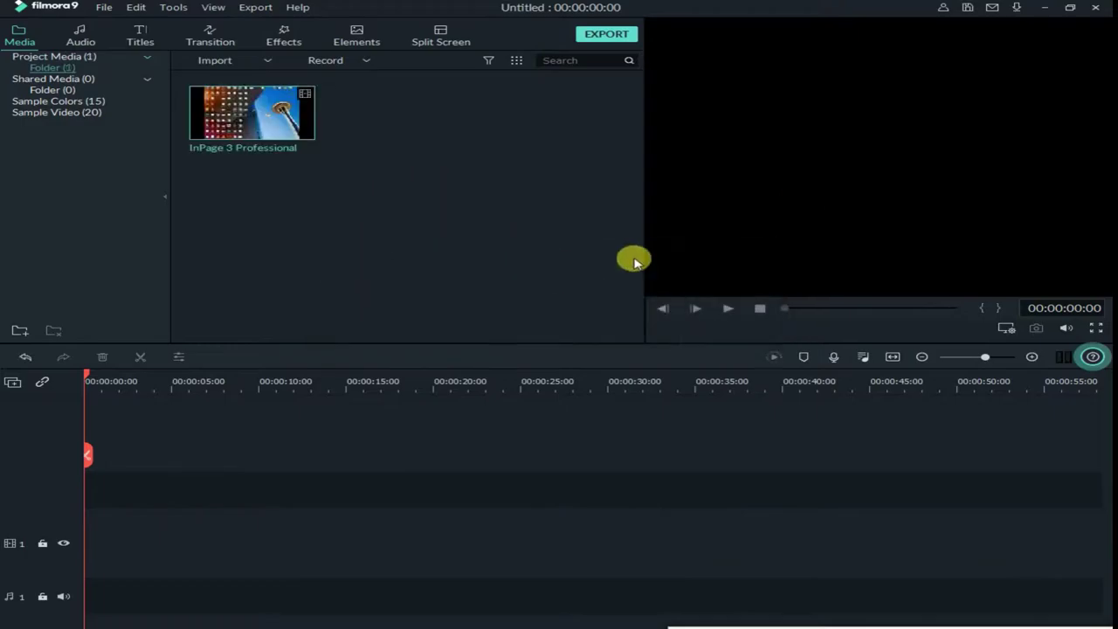
Import the Requiem_In_Cello audio file from the desktop into the project media
click(1046, 7)
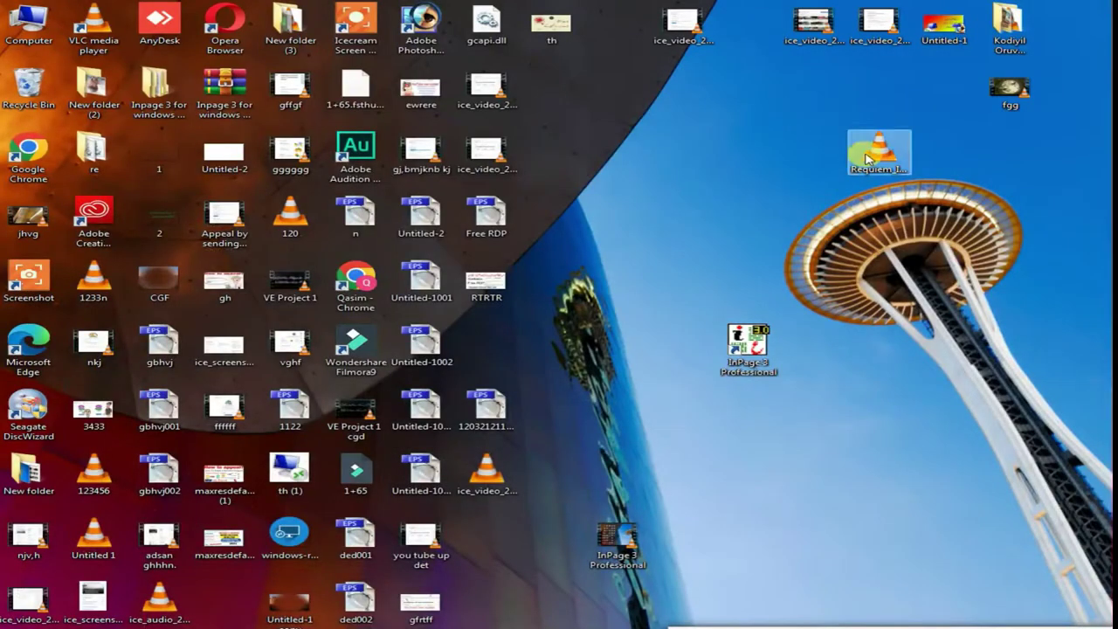
right_click(345, 624)
click(349, 344)
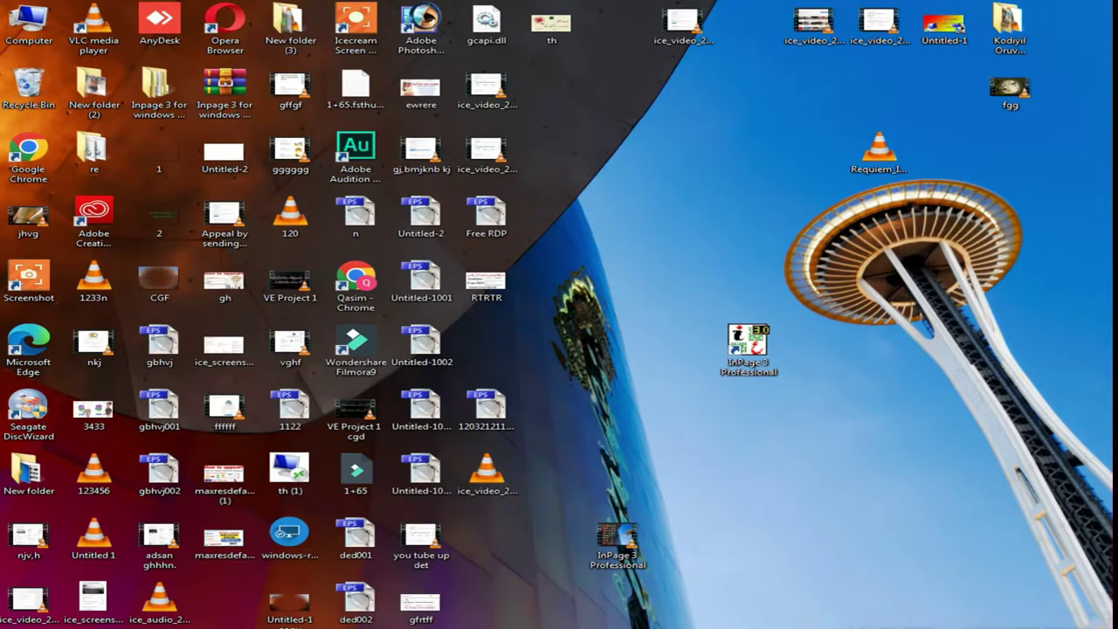
drag(878, 153, 527, 236)
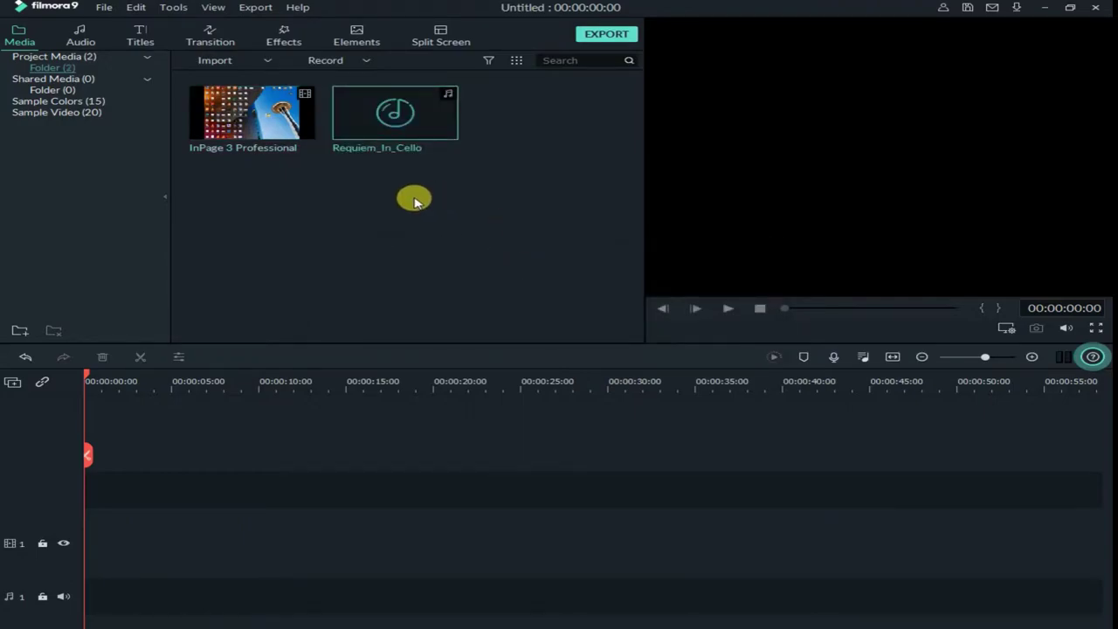
Place the InPage 3 Professional video at the start of video track 1, keeping the 1920 x 1080 25fps project settings
drag(275, 116, 87, 524)
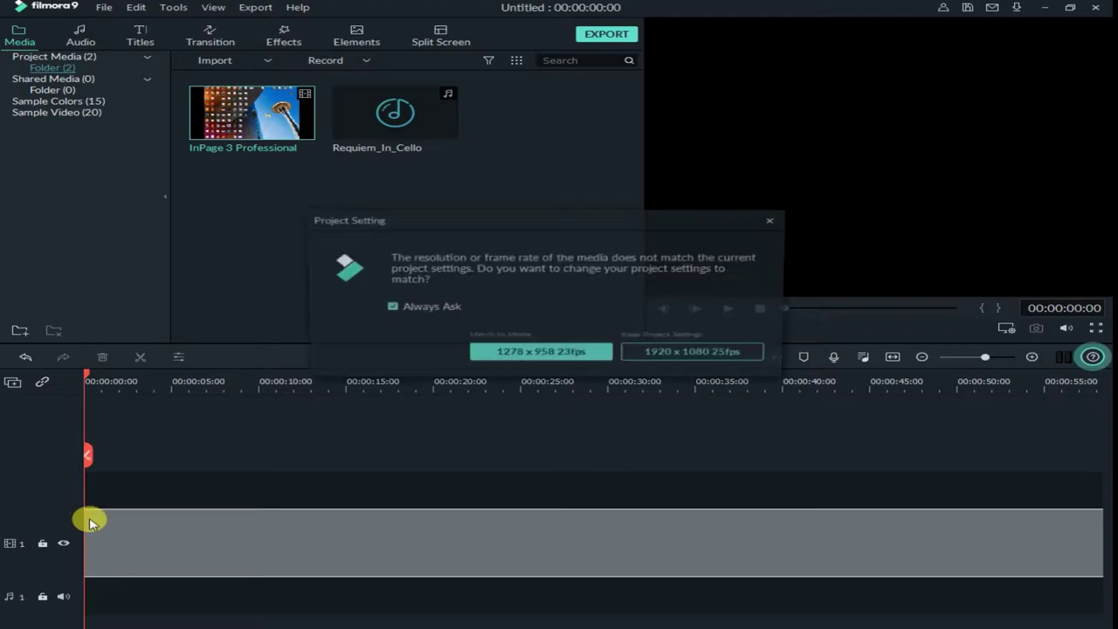
click(697, 357)
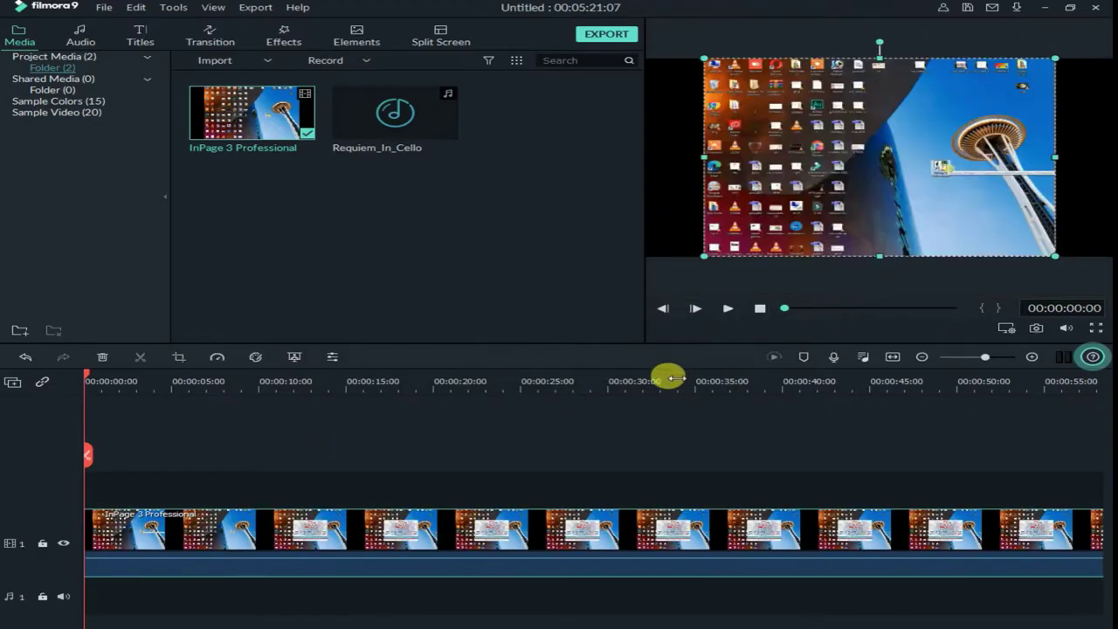
scroll(354, 384, down, 5)
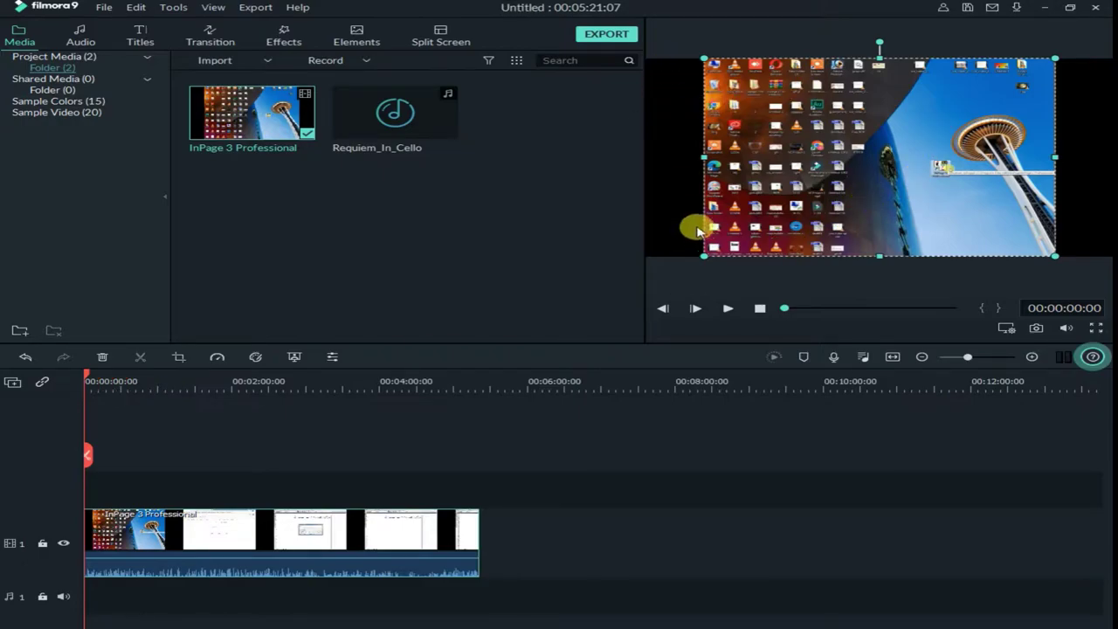
Stretch the video horizontally to fill the full frame width and play a short preview of it
drag(874, 198, 918, 186)
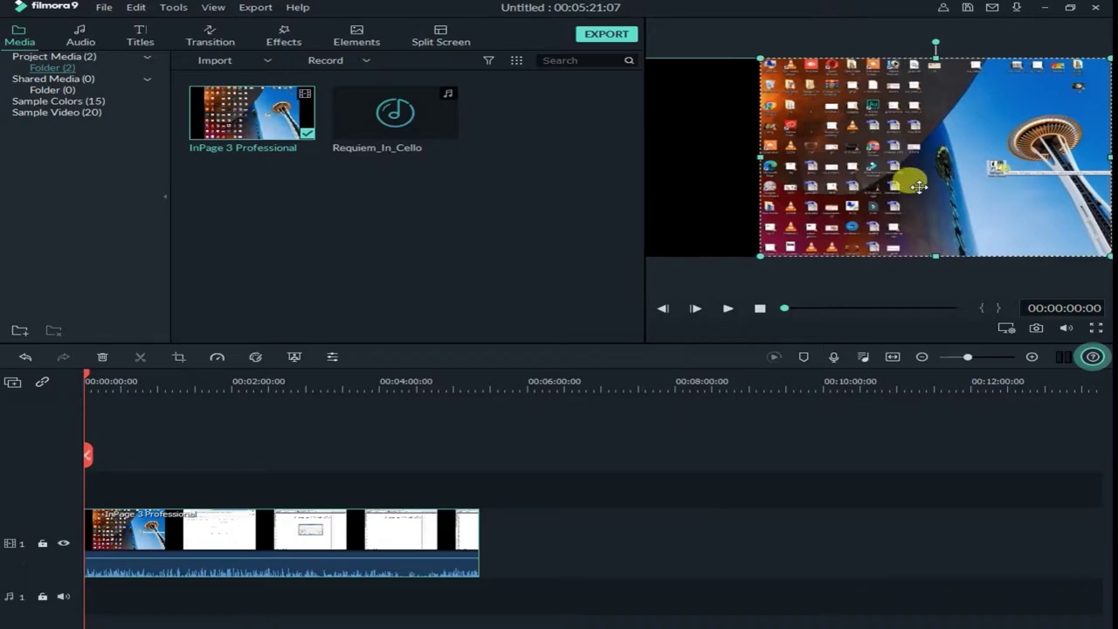
drag(758, 158, 645, 159)
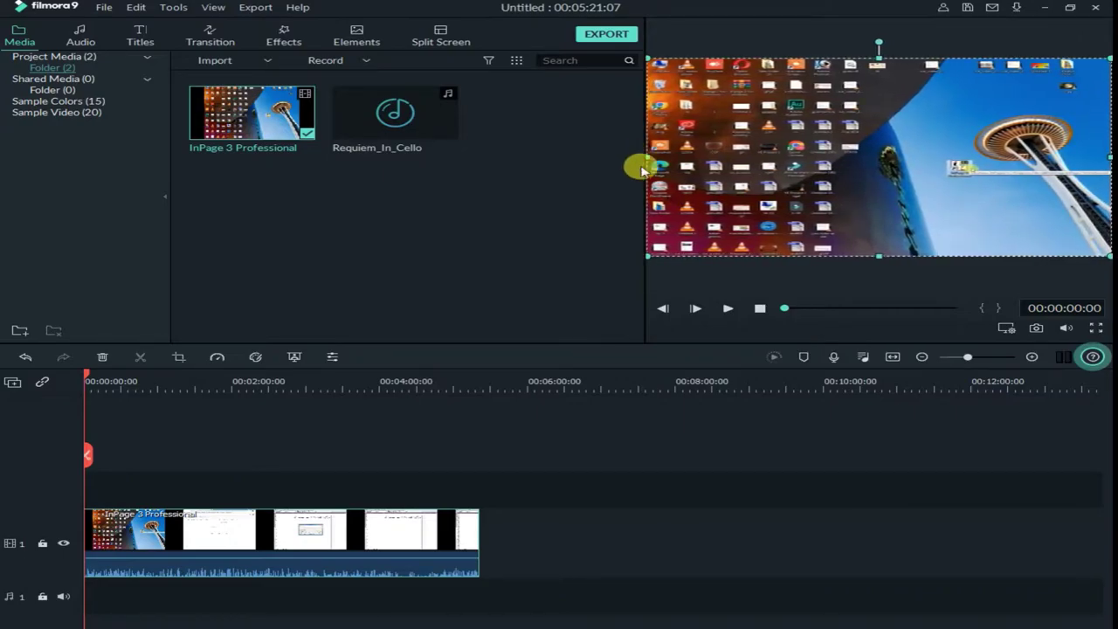
click(728, 309)
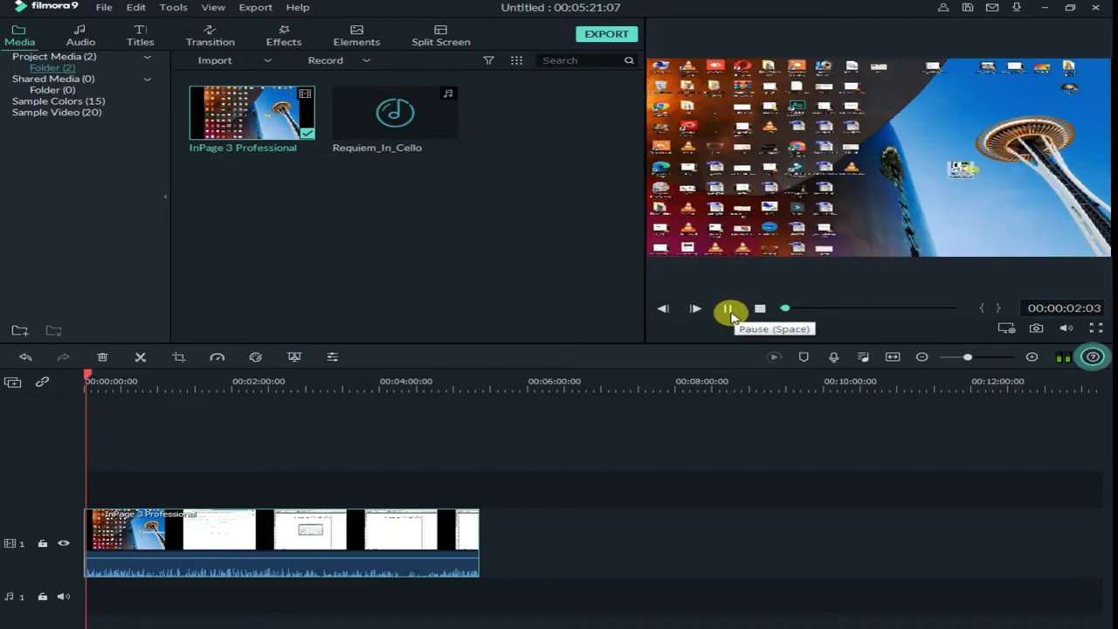
click(731, 316)
Raise the audio volume of the video clip on track 1 to 8.90 dB
mouse_move(297, 559)
mouse_down()
mouse_move(295, 548)
mouse_move(296, 559)
mouse_up()
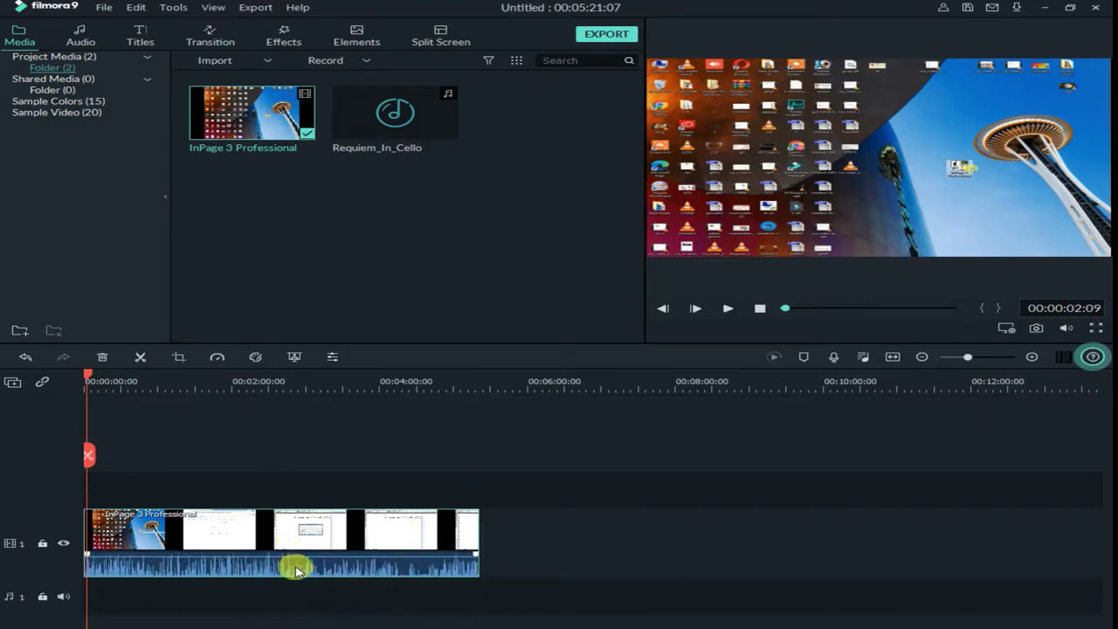
double_click(294, 537)
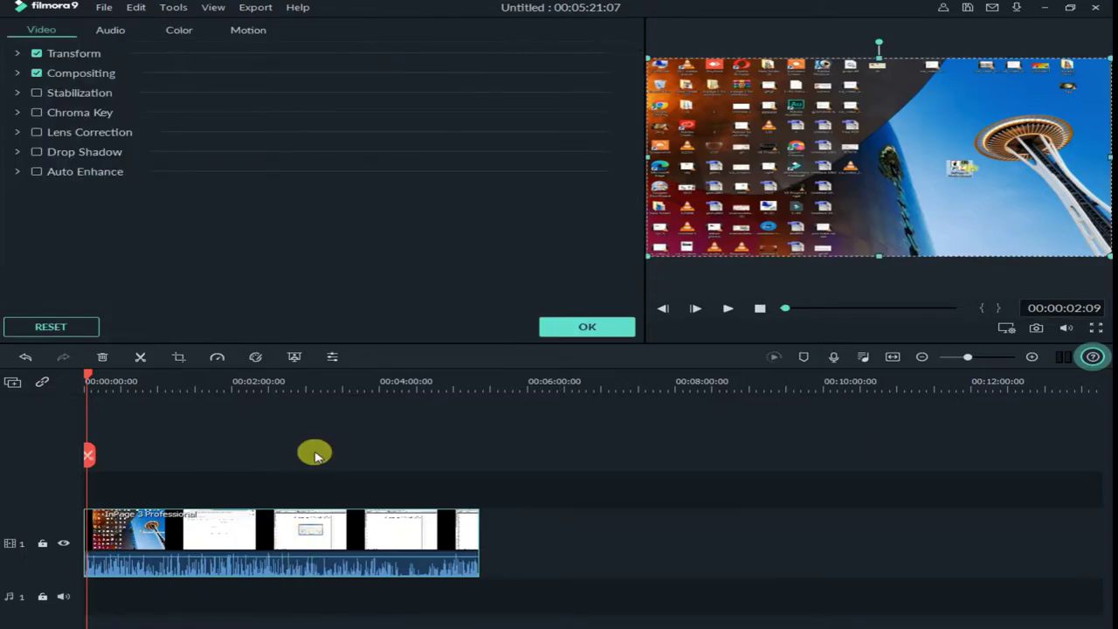
click(110, 35)
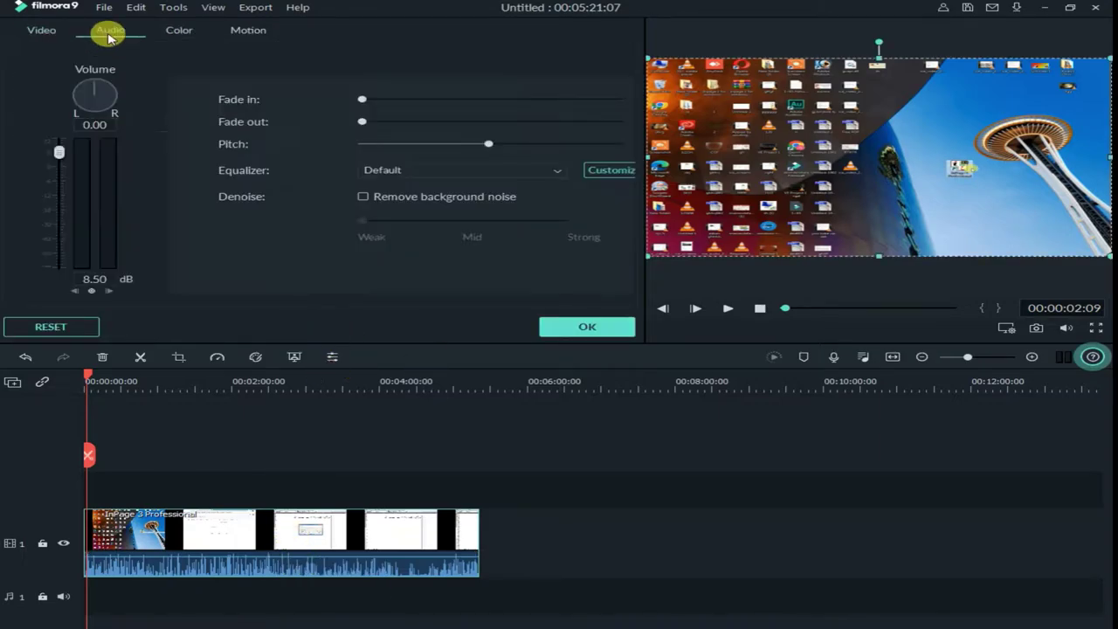
drag(58, 152, 88, 156)
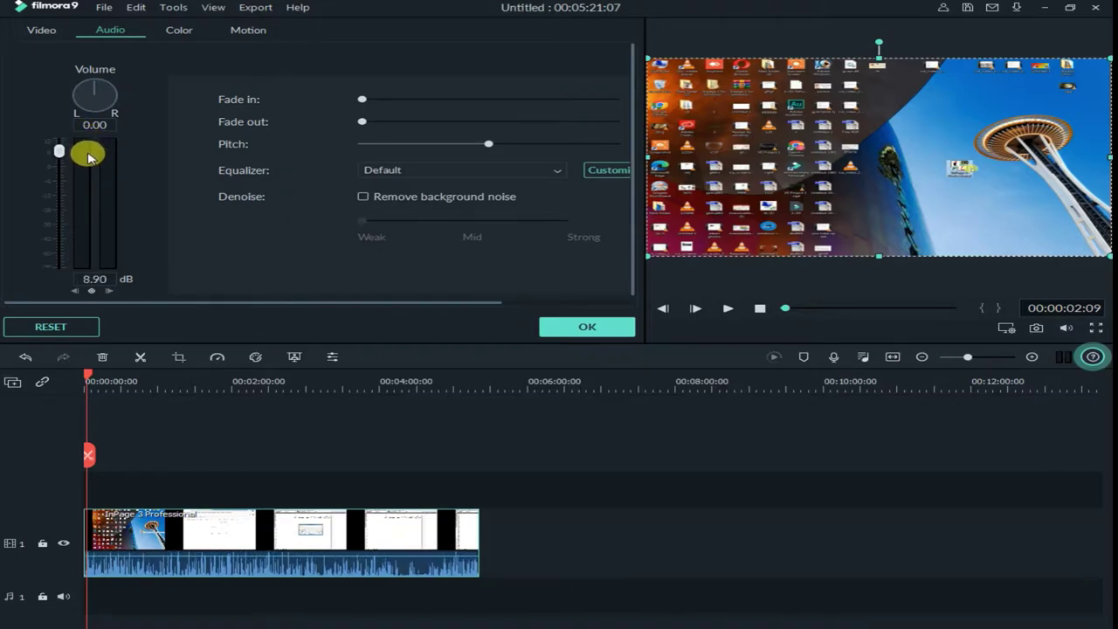
click(603, 324)
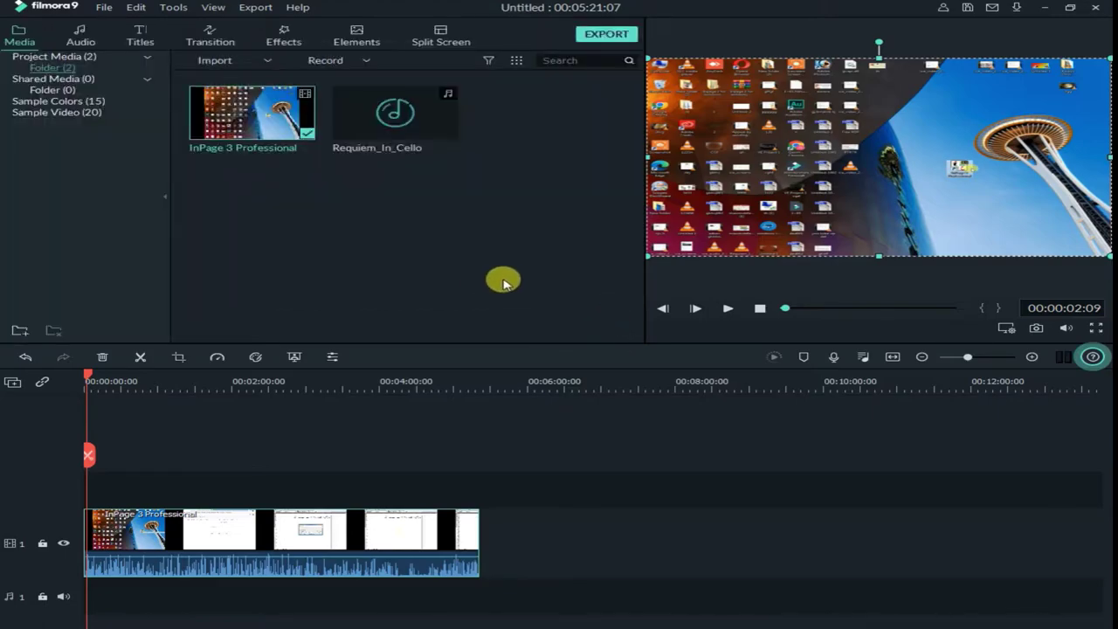
Add a second copy of the video on track 2, keep only its detached audio, and raise that audio's volume
drag(264, 107, 103, 461)
right_click(255, 483)
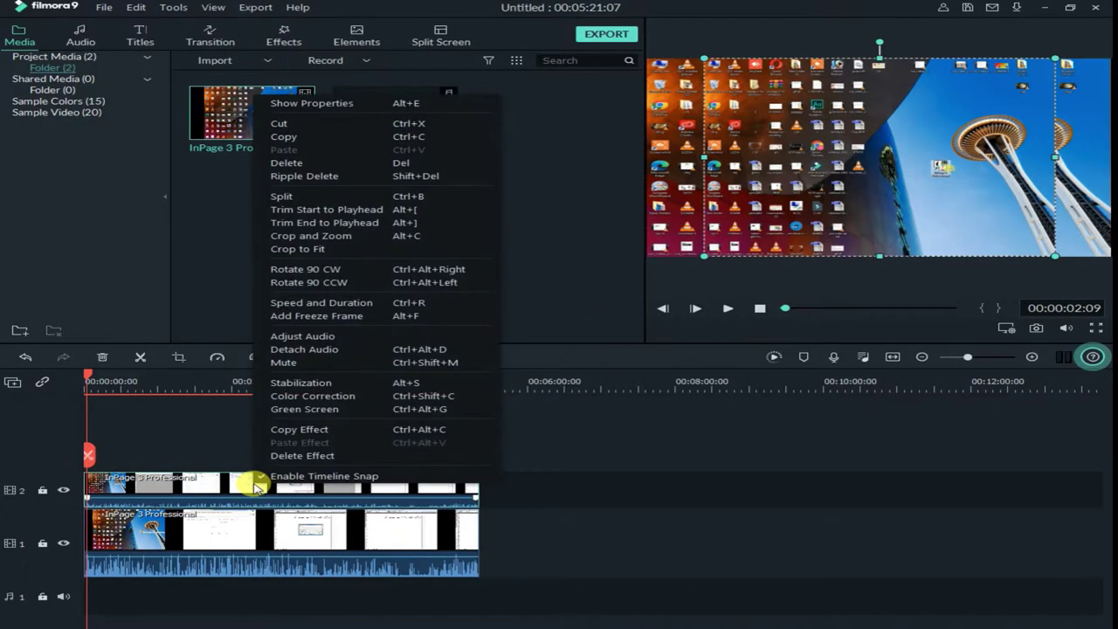
click(299, 350)
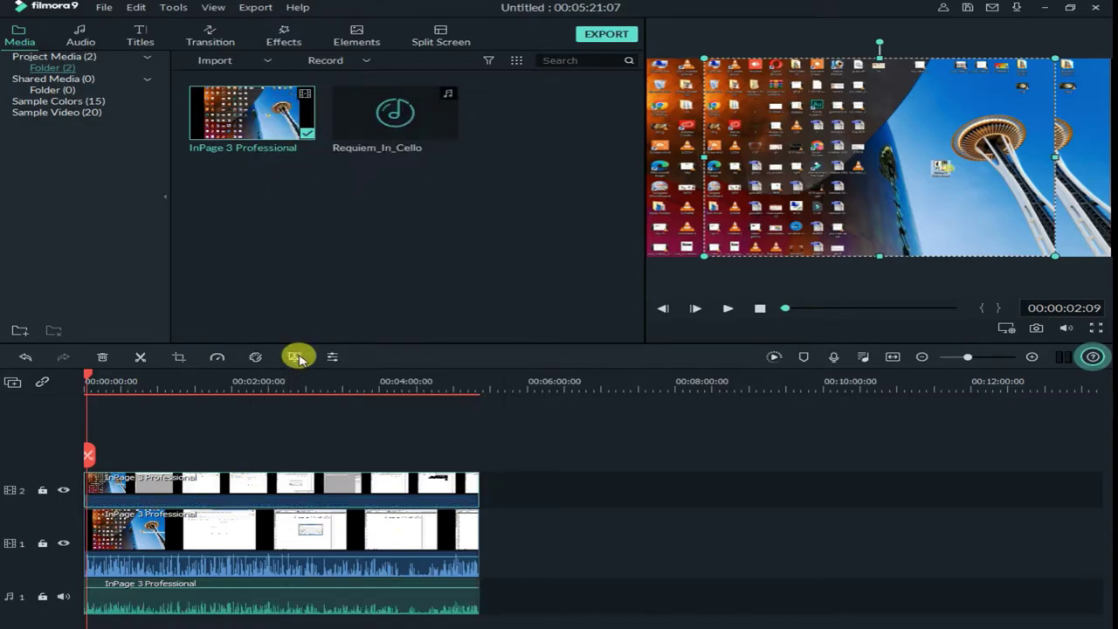
right_click(294, 489)
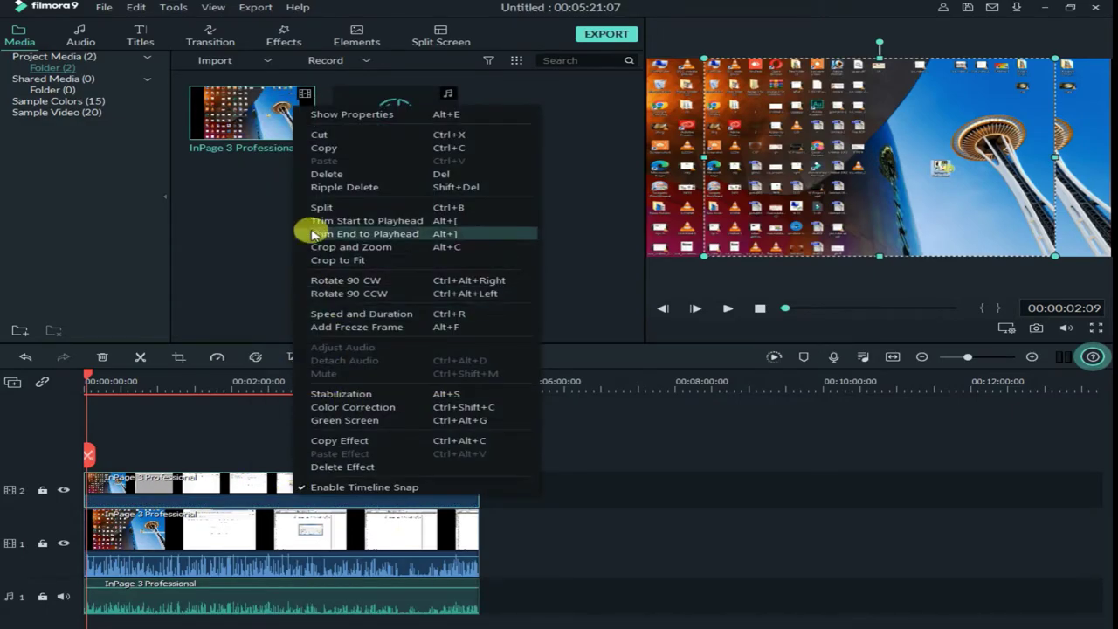
click(312, 174)
drag(267, 585, 265, 586)
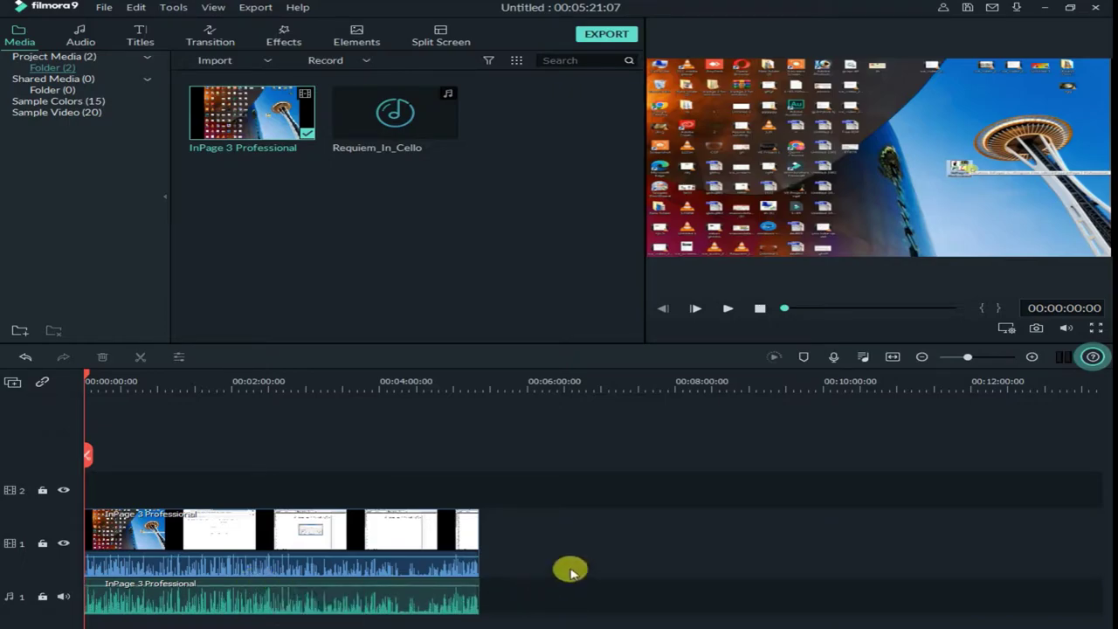
Add another copy of the video on track 2, keeping only its detached audio with the volume raised to 6.91 dB
drag(312, 116, 86, 476)
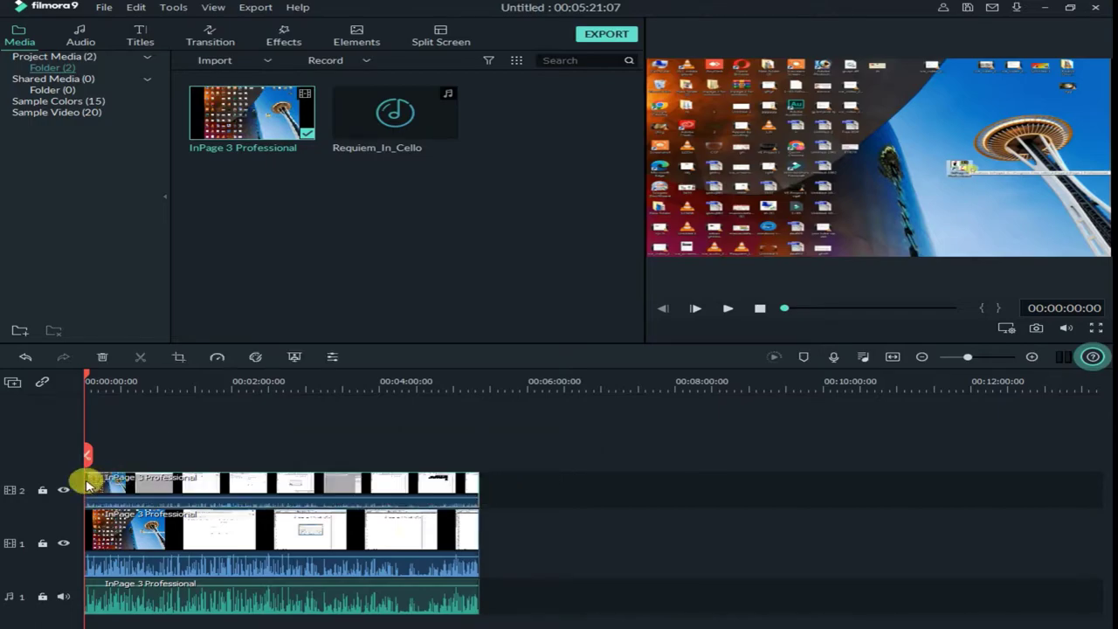
right_click(188, 486)
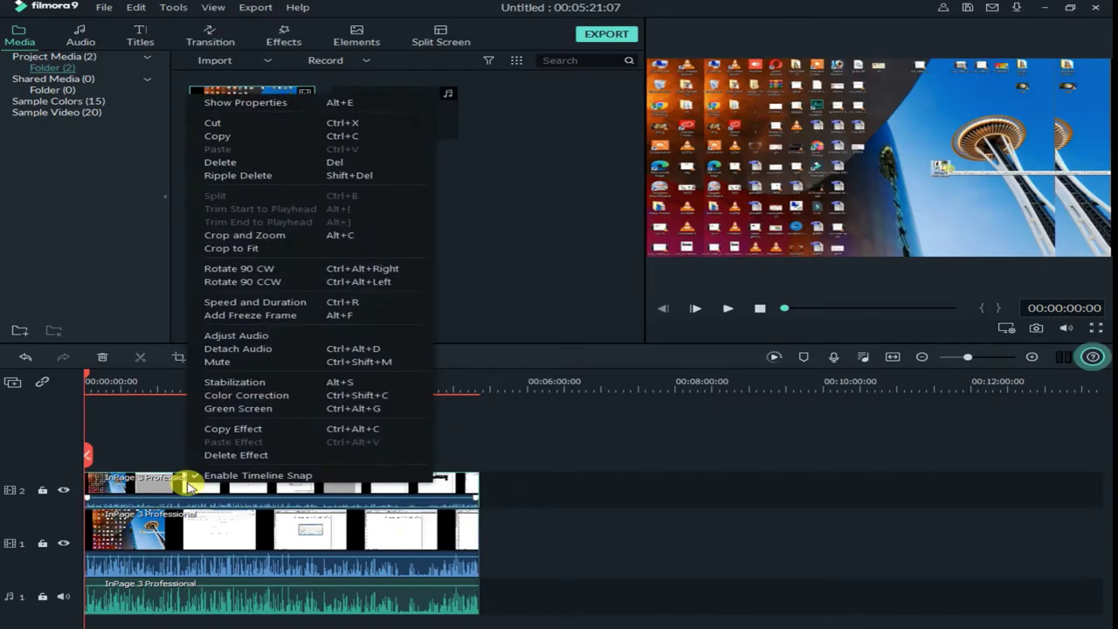
click(262, 349)
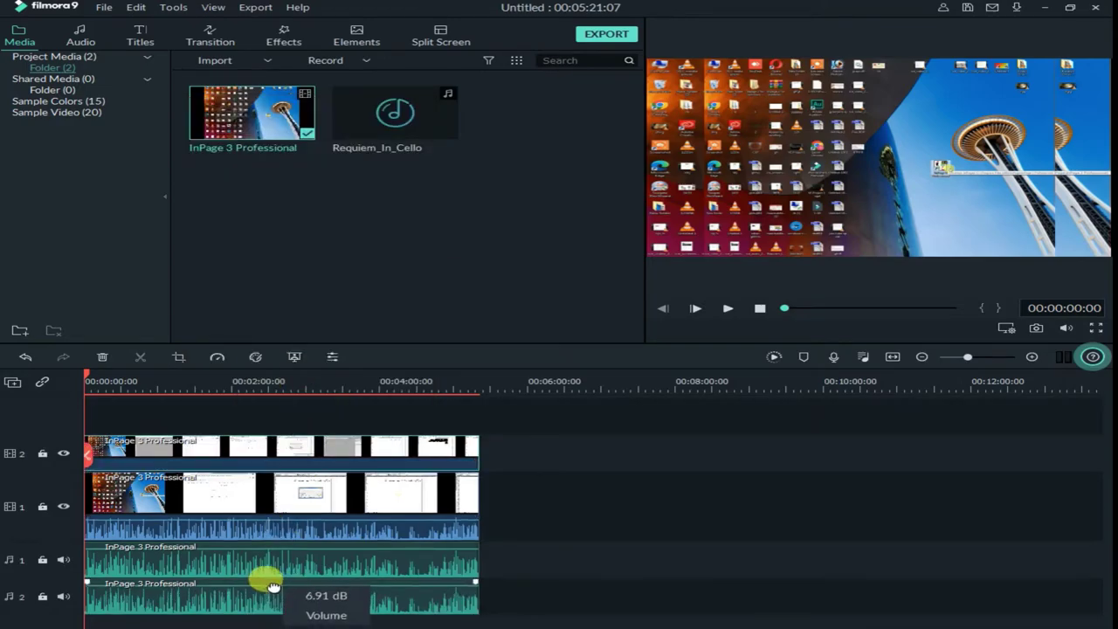
right_click(289, 446)
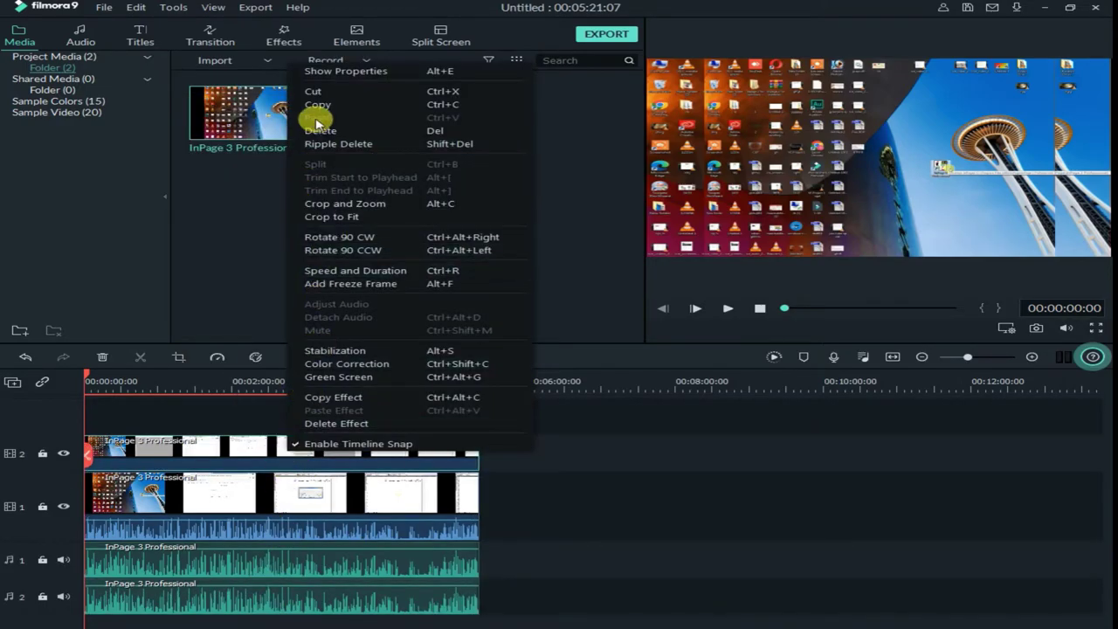
click(316, 131)
Preview the layered audio briefly and place Requiem_In_Cello at the start of a new audio track below the others
click(737, 315)
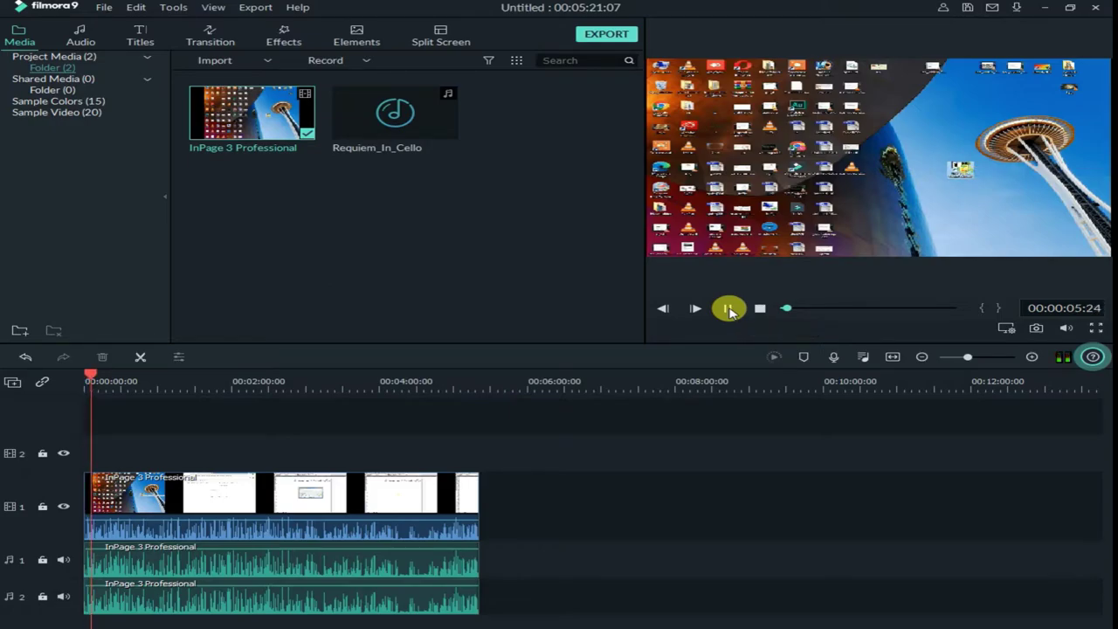
click(729, 311)
drag(436, 117, 98, 625)
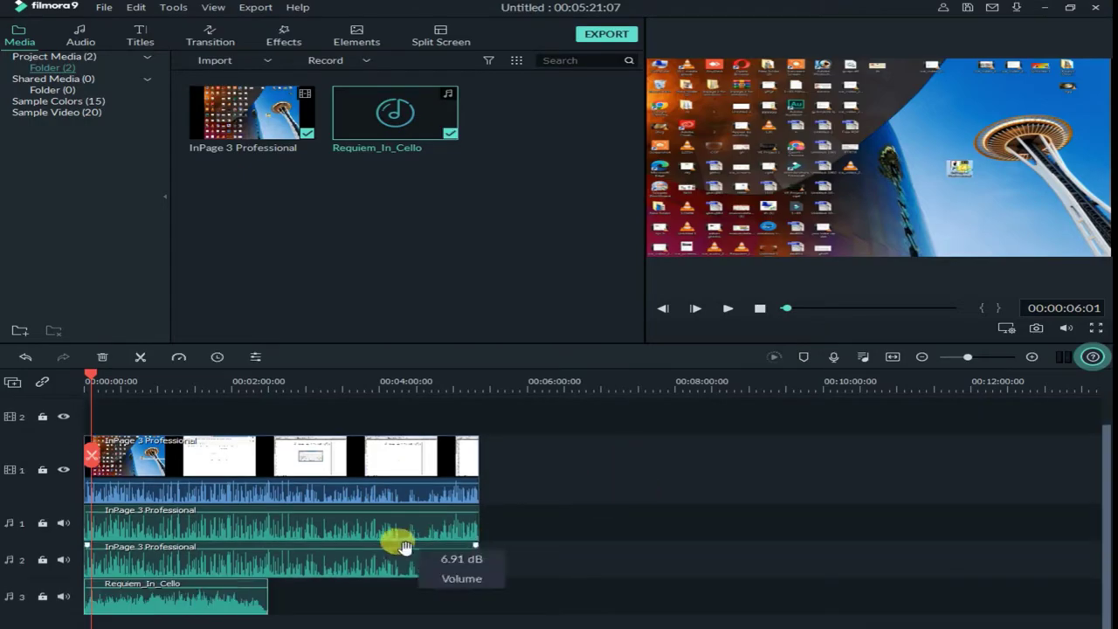
Lower the volume of the Requiem_In_Cello clip on audio track 3 to a faint background level and briefly preview the mix
drag(225, 585, 225, 595)
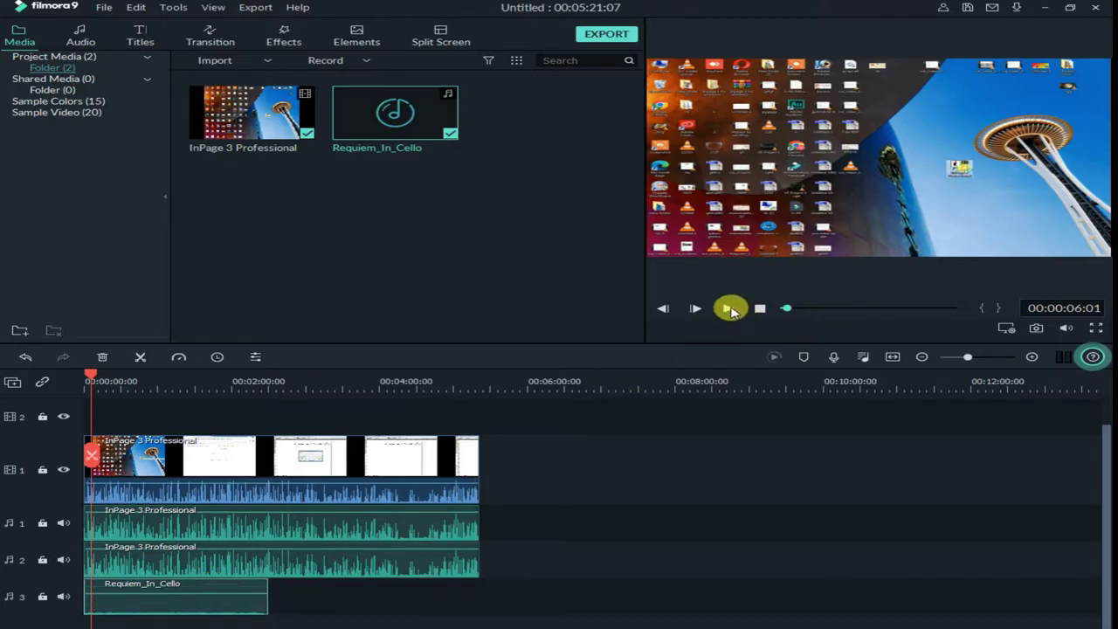
click(731, 308)
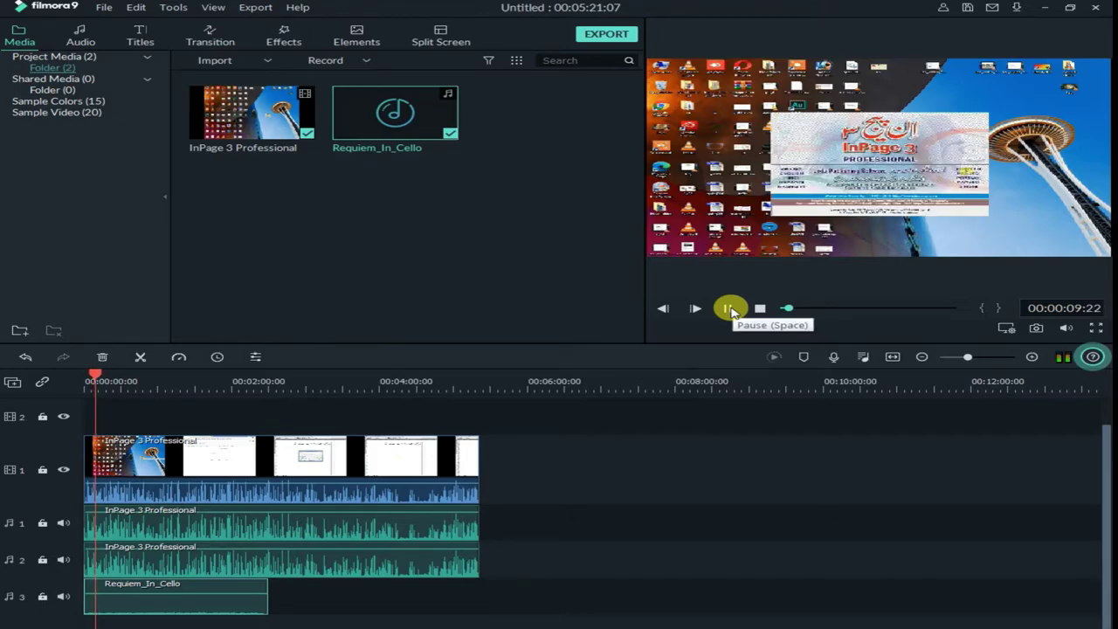
click(729, 310)
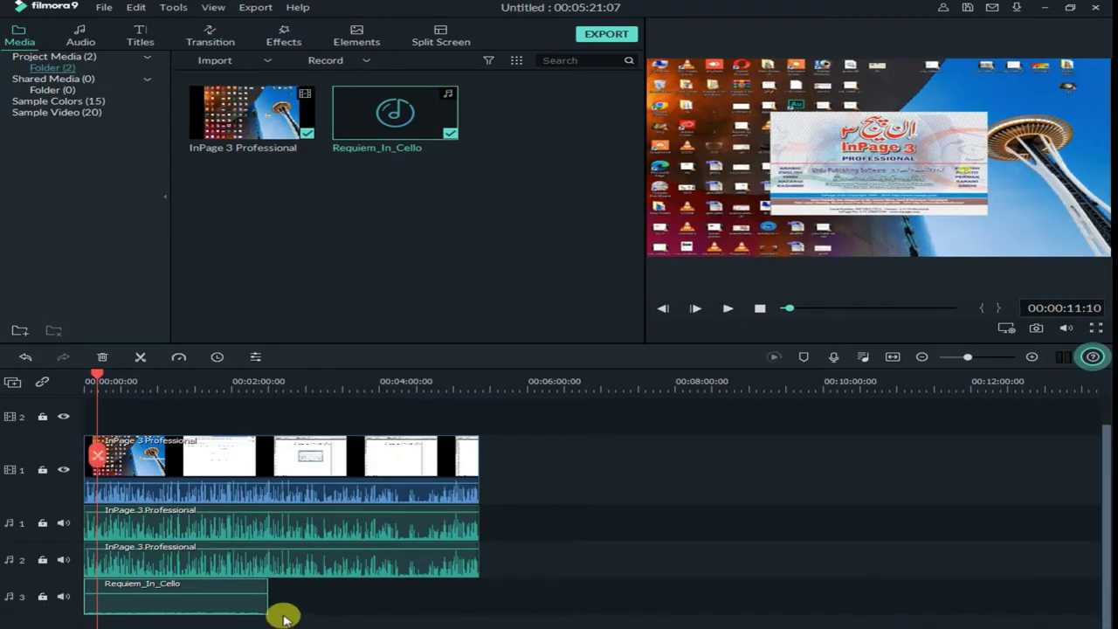
Duplicate the Requiem_In_Cello clip twice on audio track 3 and line up the copies end to end after the original
right_click(255, 611)
click(324, 446)
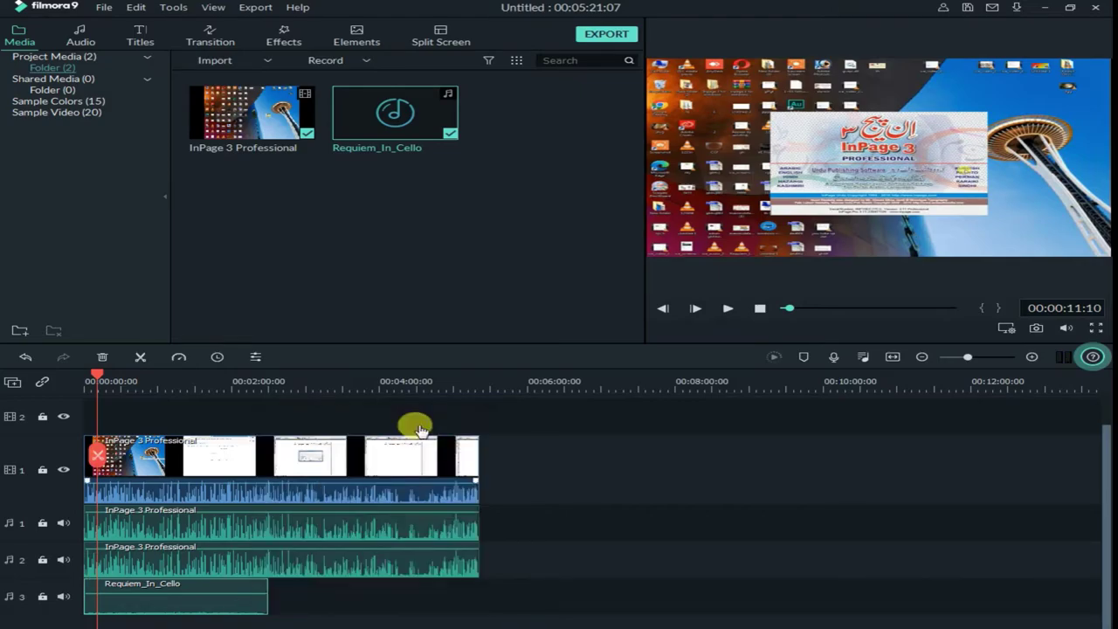
click(555, 381)
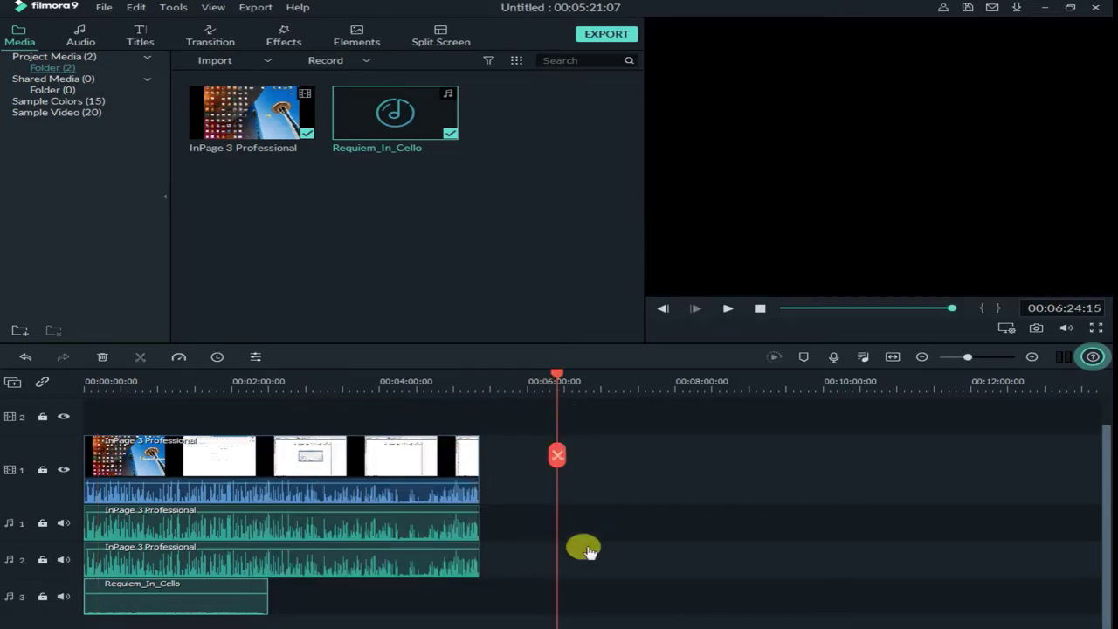
right_click(587, 512)
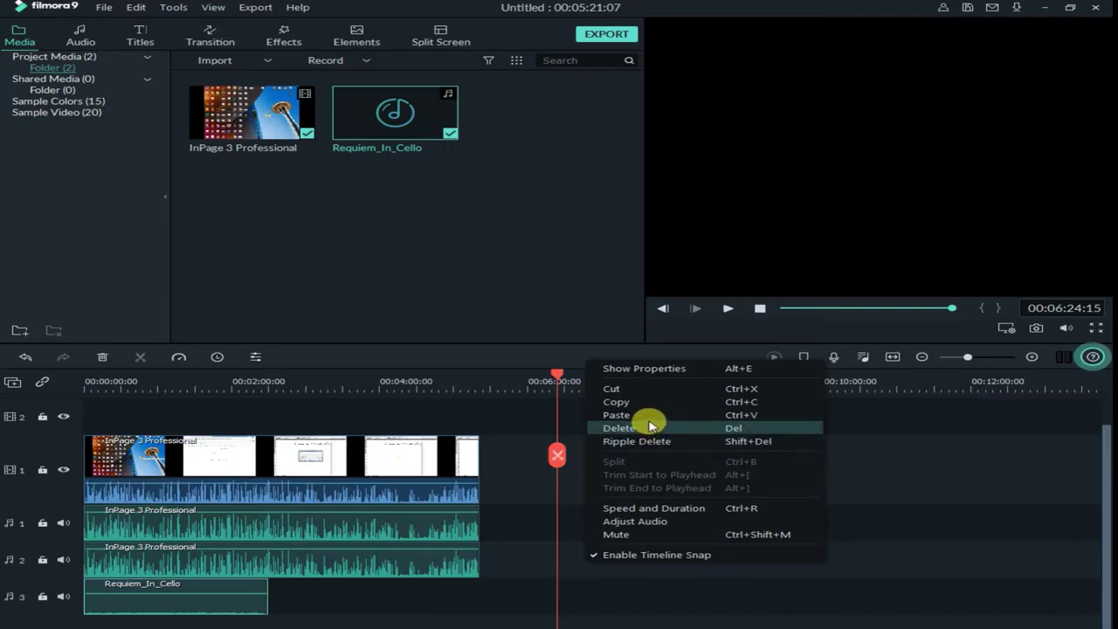
click(622, 415)
right_click(795, 595)
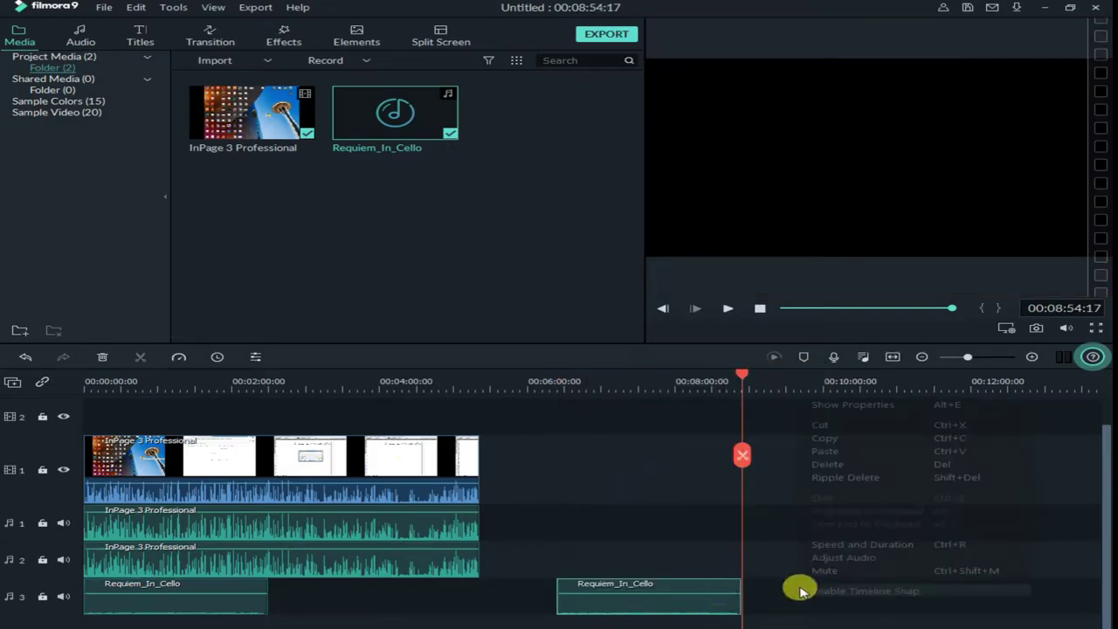
click(826, 463)
click(766, 592)
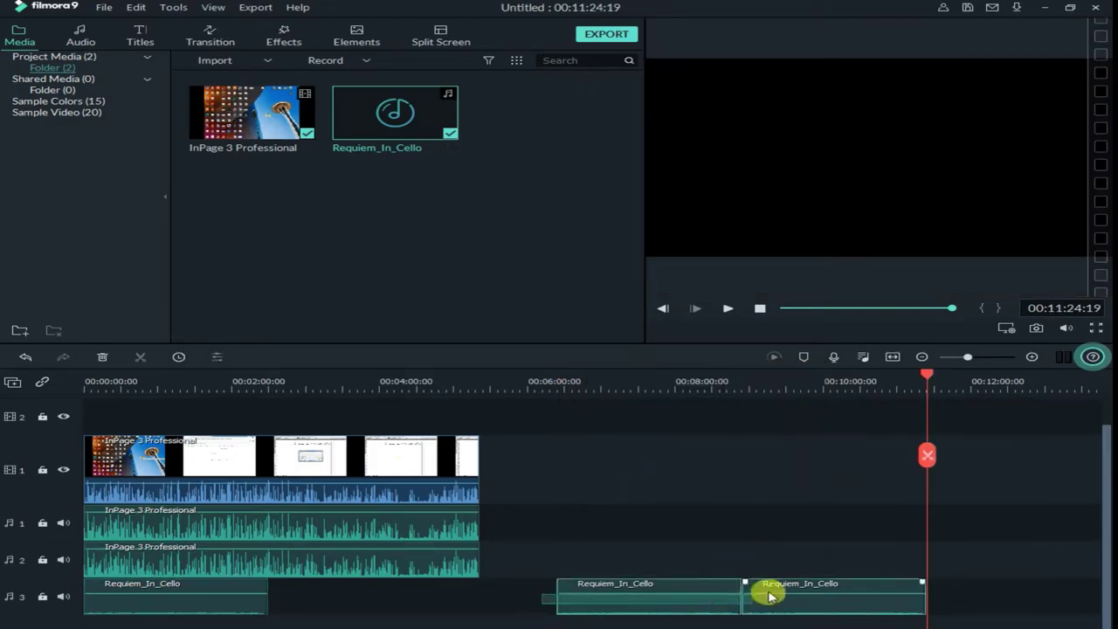
drag(702, 602, 411, 605)
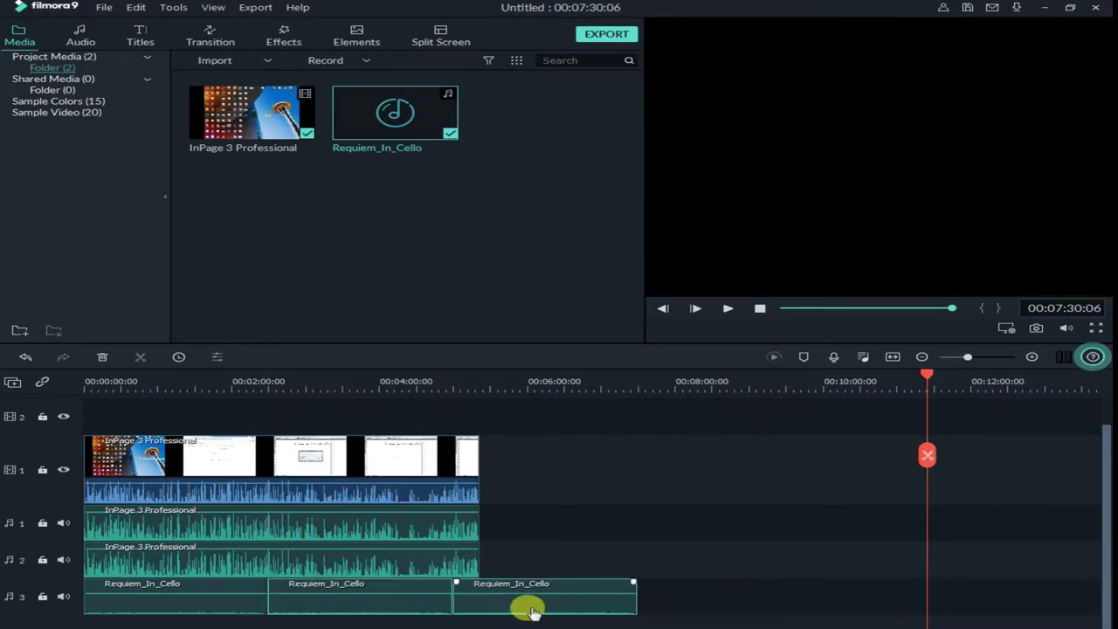
mouse_move(631, 597)
mouse_down()
mouse_move(512, 600)
mouse_move(646, 609)
mouse_move(445, 606)
mouse_move(704, 606)
mouse_move(637, 603)
mouse_up()
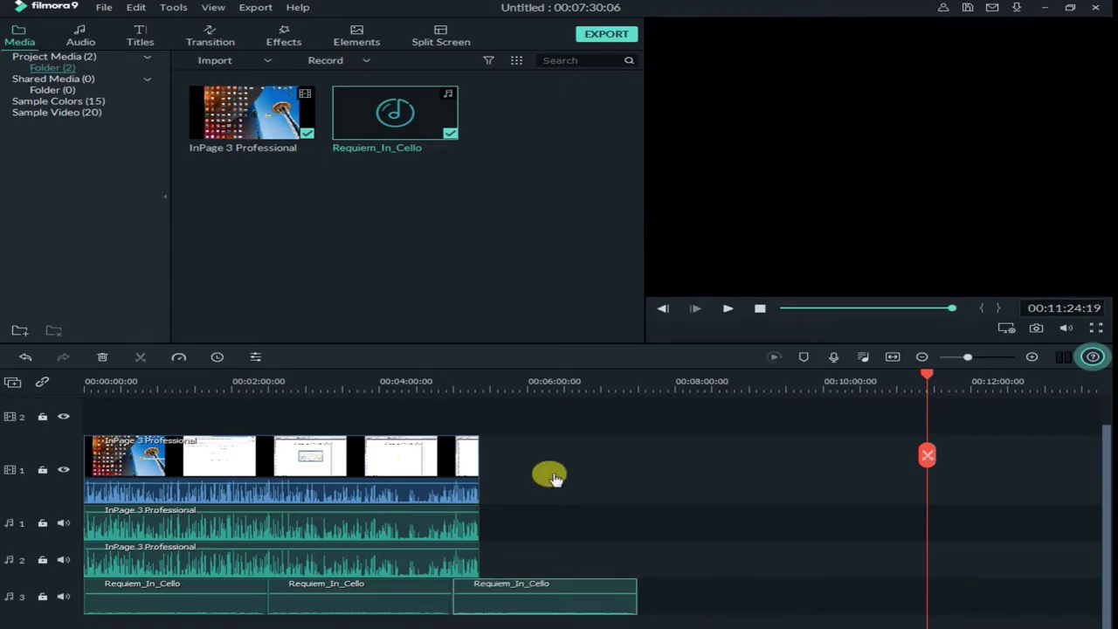
Split the third Requiem_In_Cello clip at the end of the video, delete the excess, and return the playhead to the start
click(479, 387)
drag(482, 380, 483, 383)
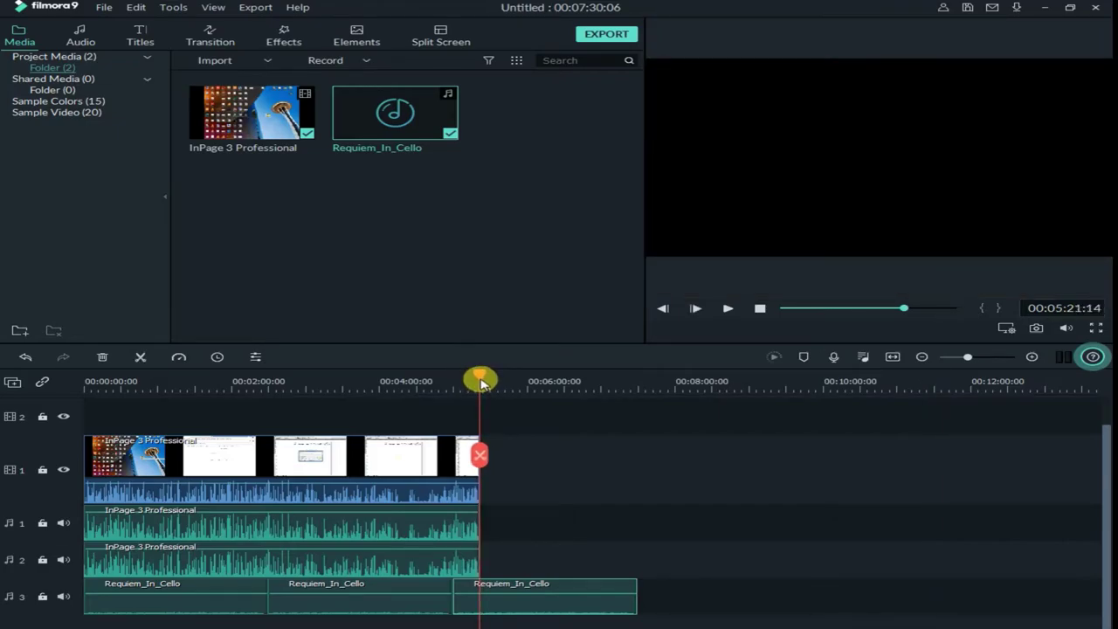
click(486, 469)
right_click(528, 594)
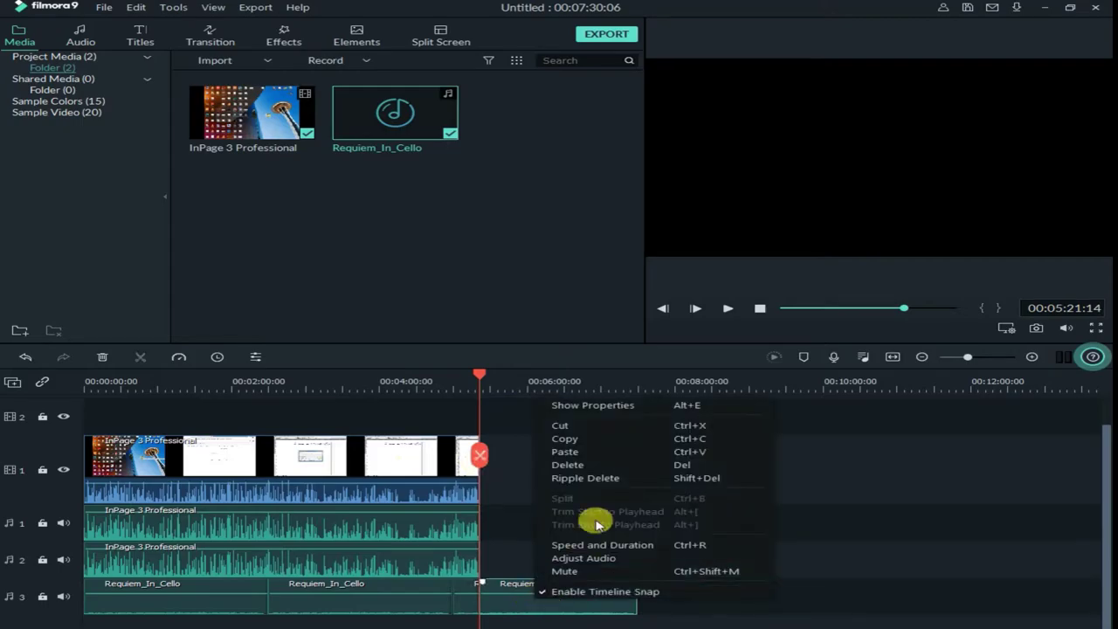
click(567, 465)
drag(480, 375, 30, 399)
scroll(270, 421, up, 1)
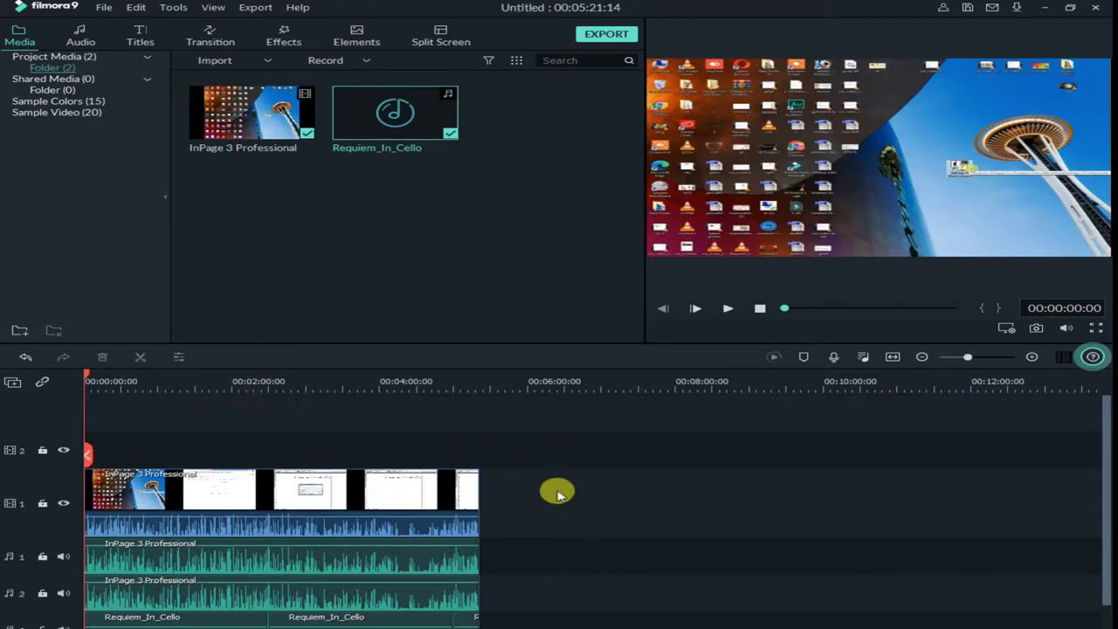
Open the export settings for a local MP4 and apply Best quality with 1920x1080 resolution and a 10000 kbps video bit rate
click(181, 485)
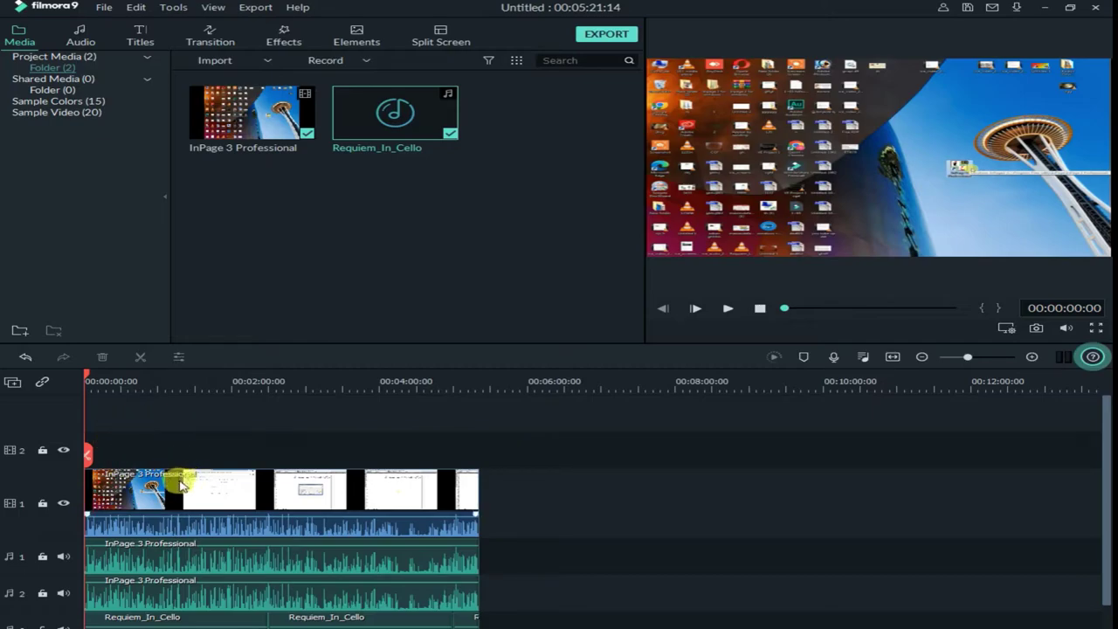
click(181, 485)
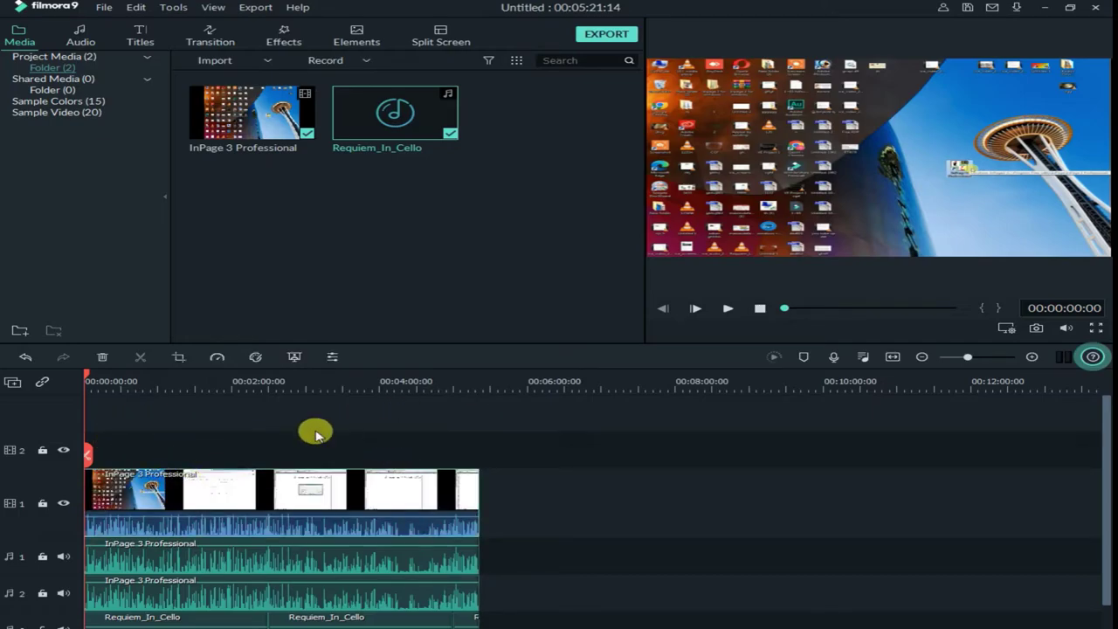
click(606, 35)
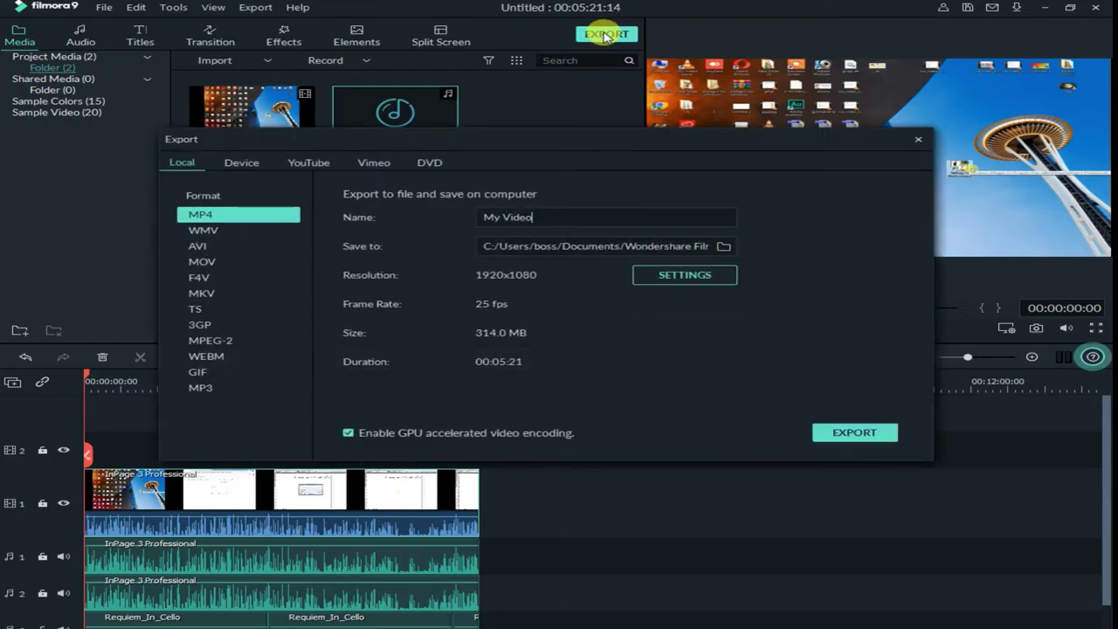
click(657, 278)
click(403, 147)
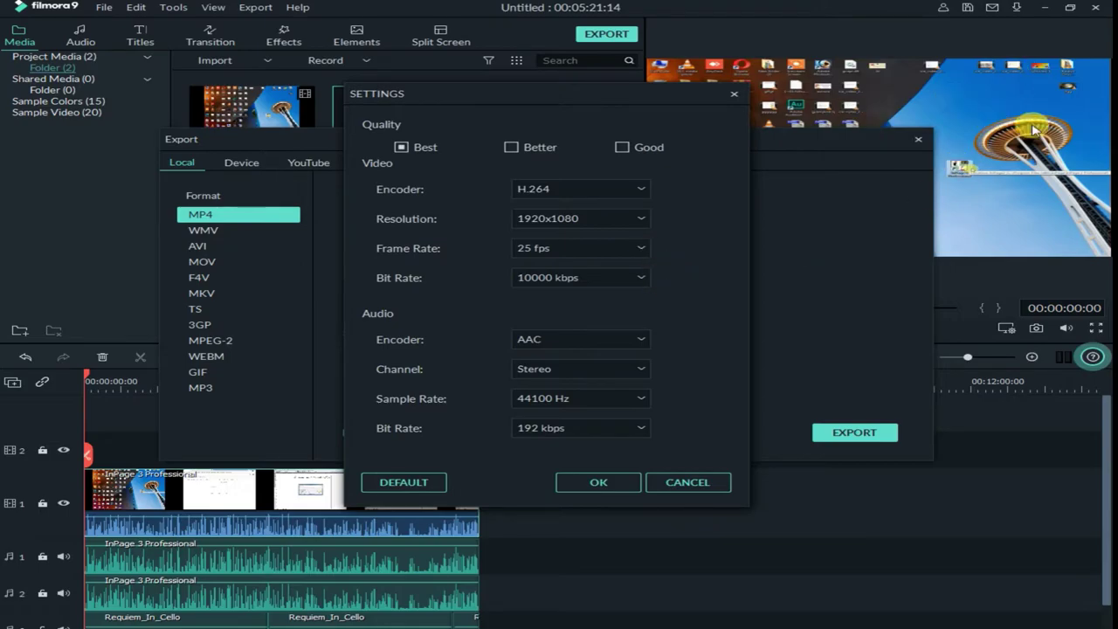
click(614, 282)
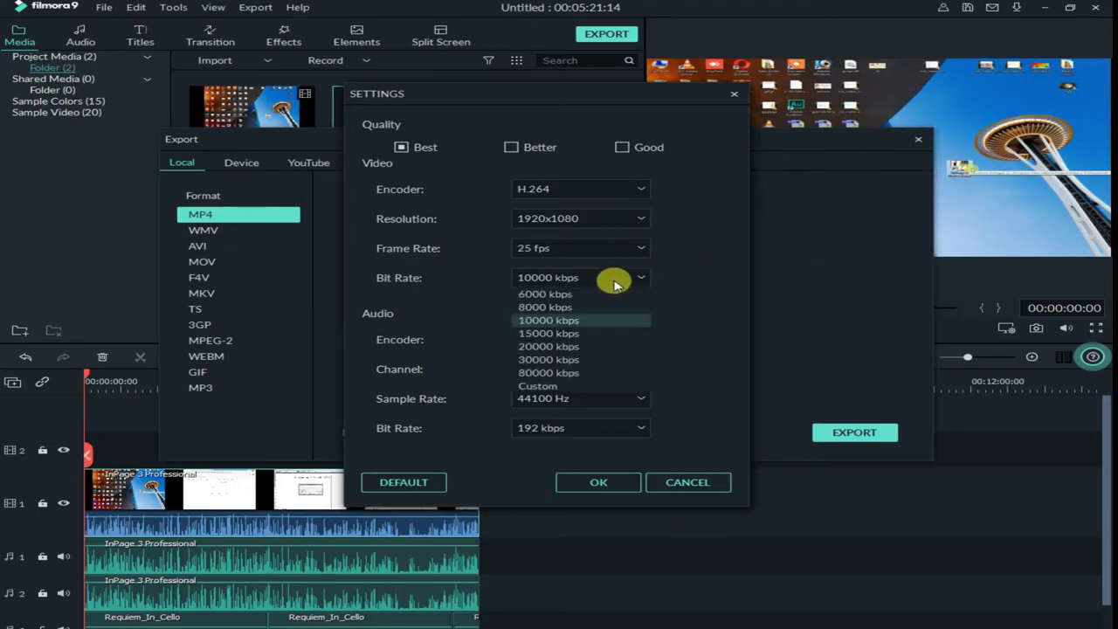
click(585, 340)
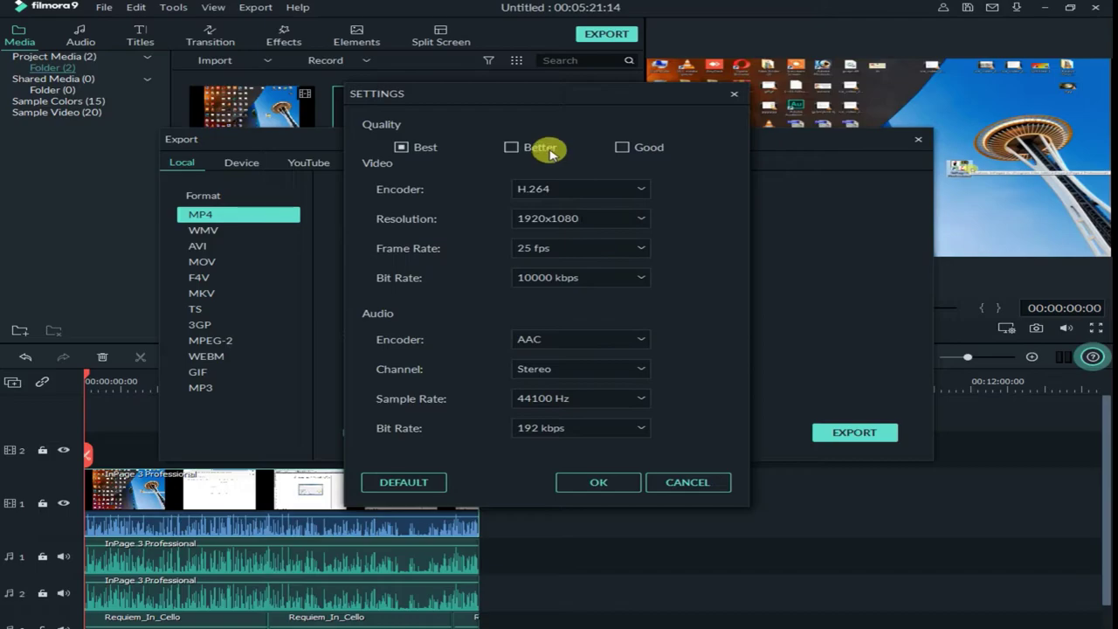
click(585, 227)
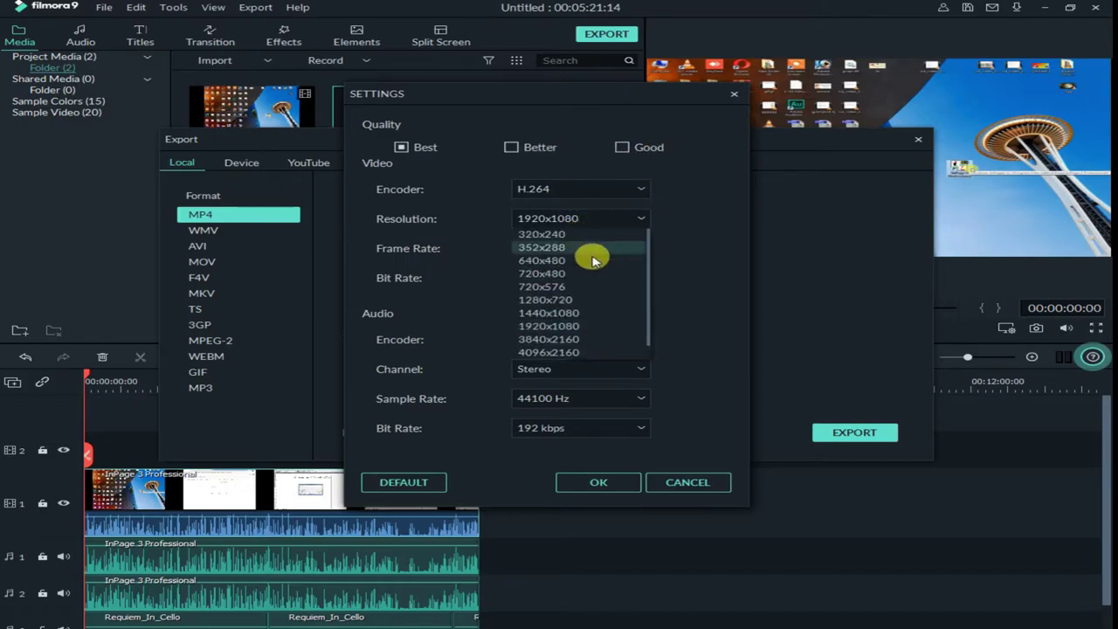
click(586, 326)
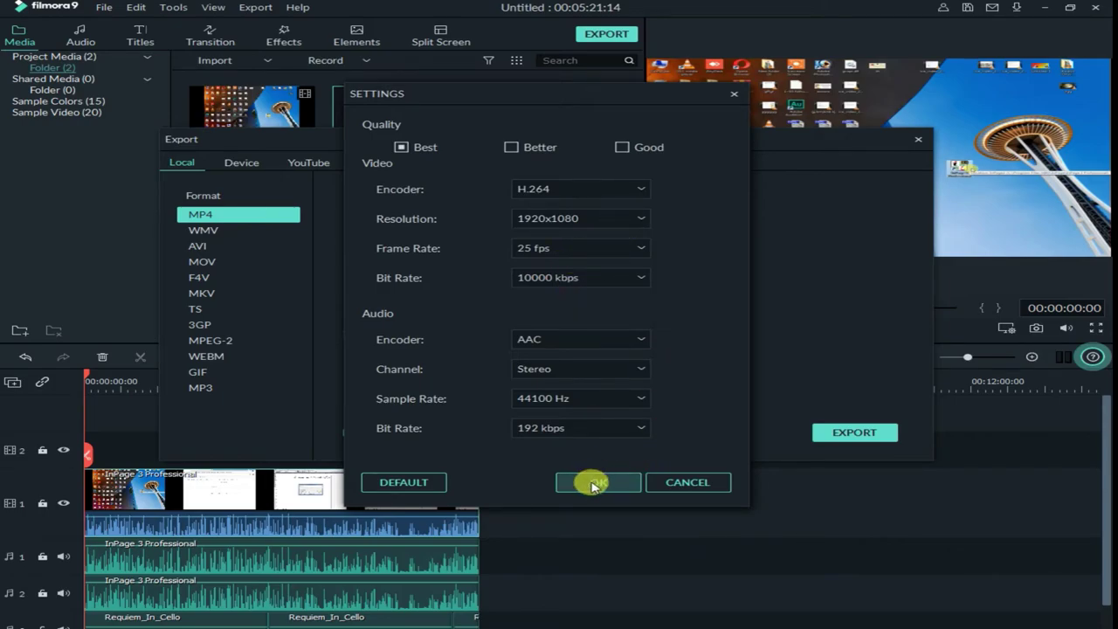
click(554, 477)
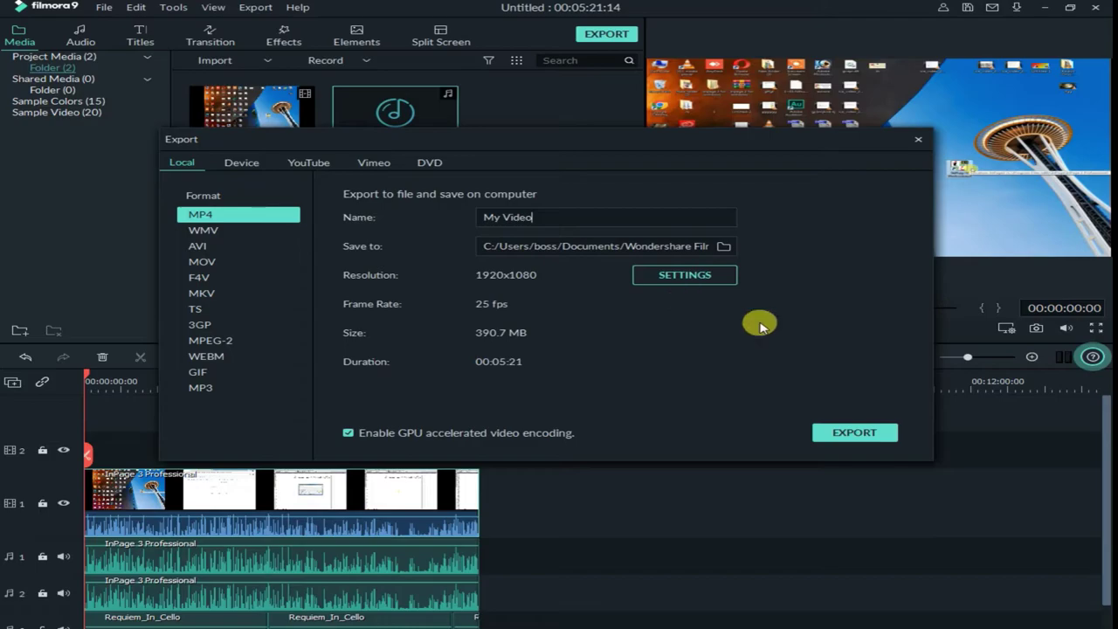
Name the export file 100 and set its frame rate to 60 fps
drag(556, 221, 424, 225)
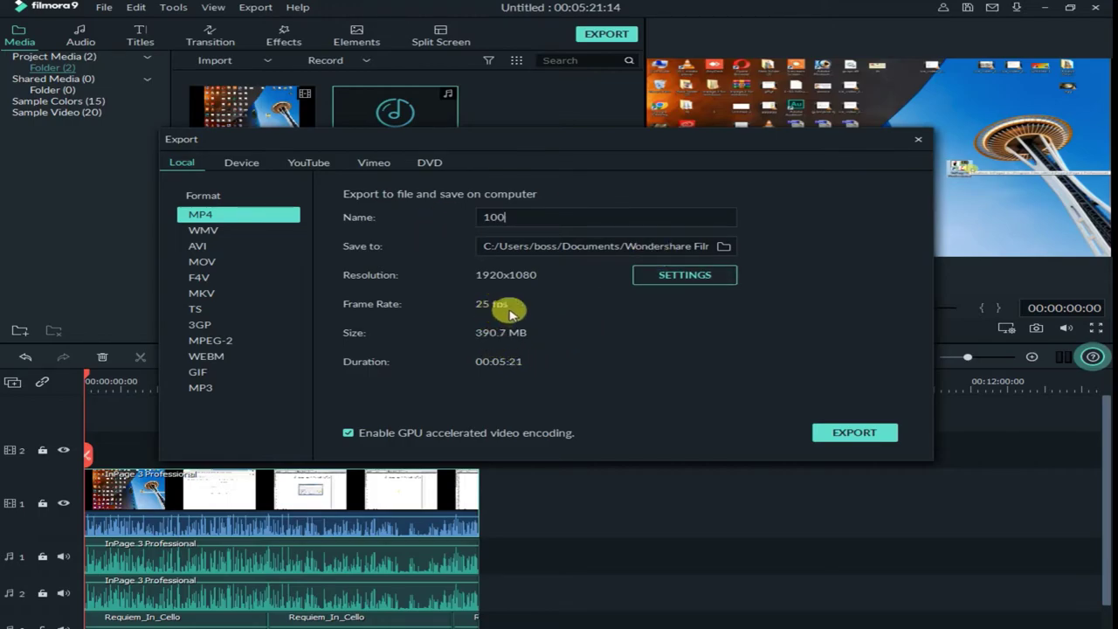
click(677, 278)
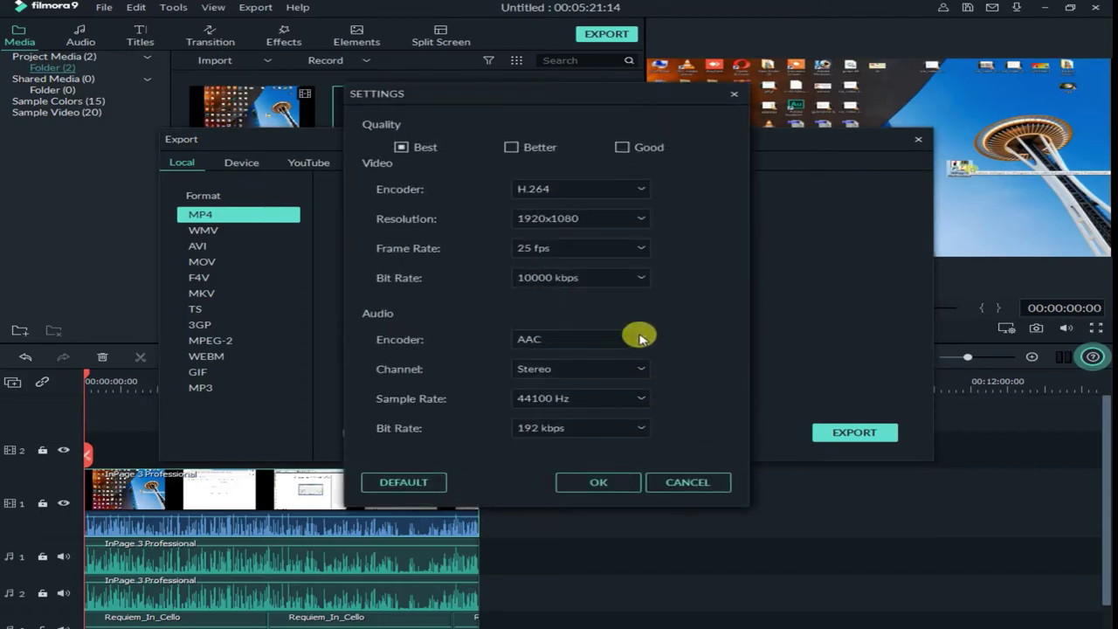
click(639, 251)
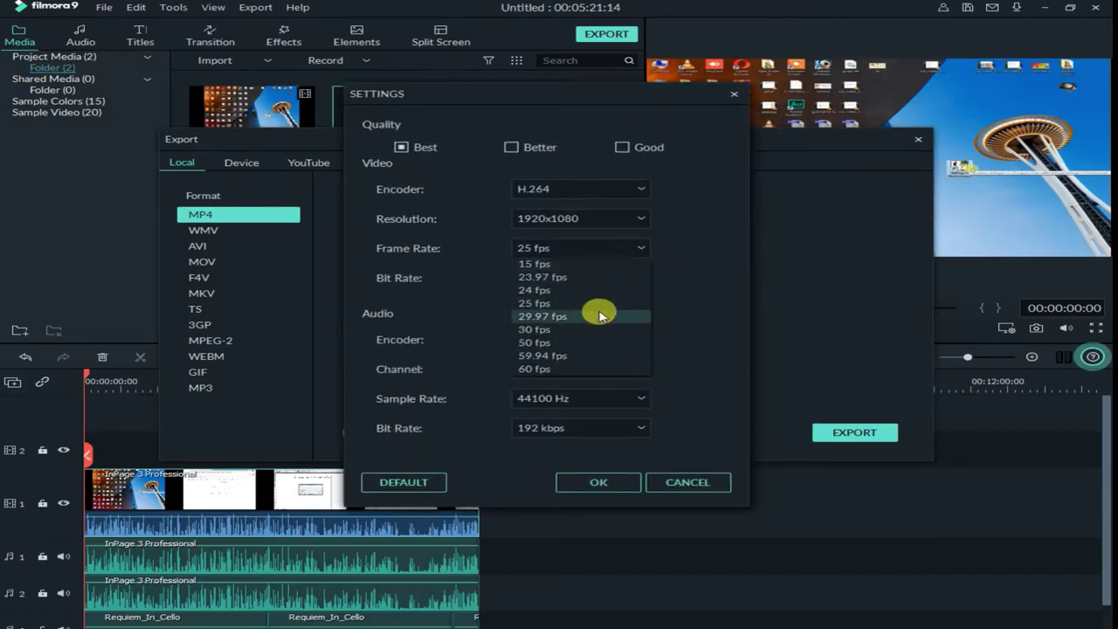
click(599, 368)
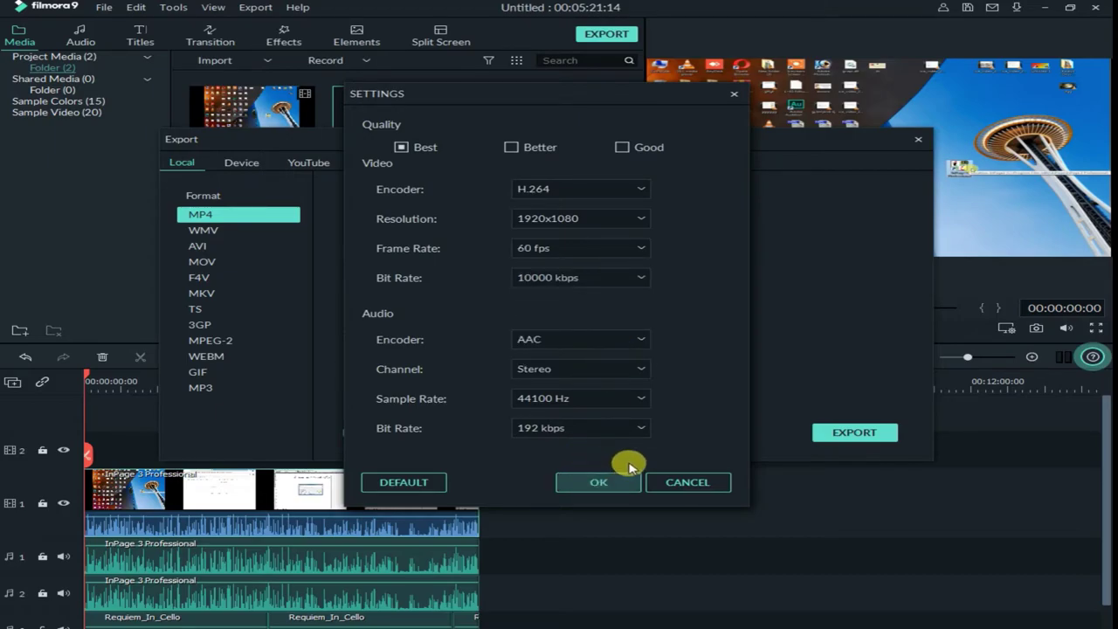
click(599, 481)
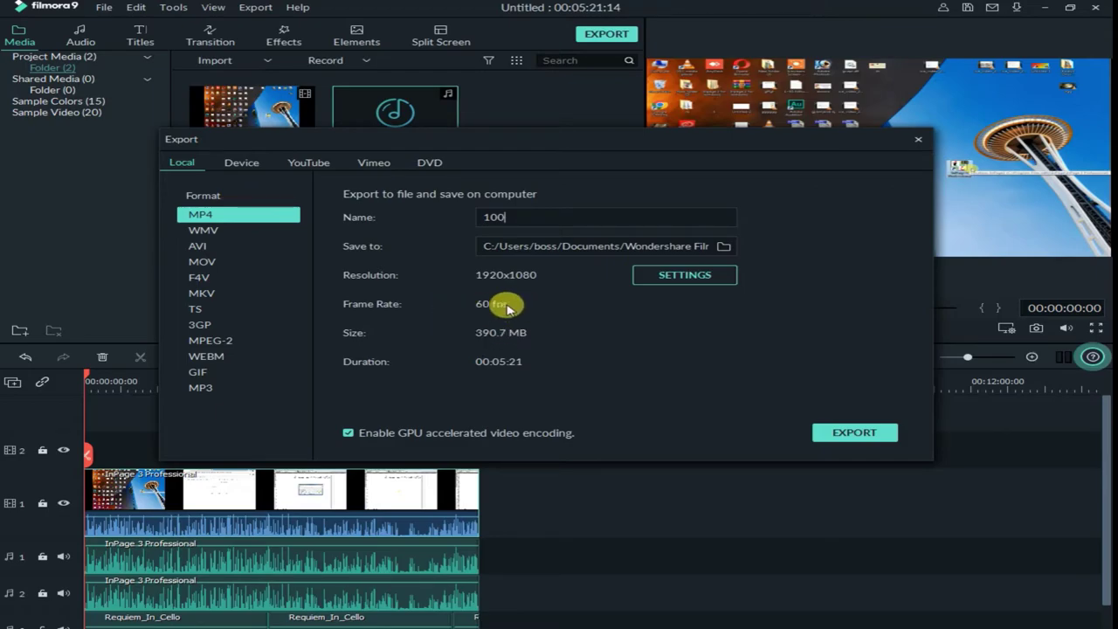
Start exporting 100.mp4, abort the export, and close the export dialog
click(829, 435)
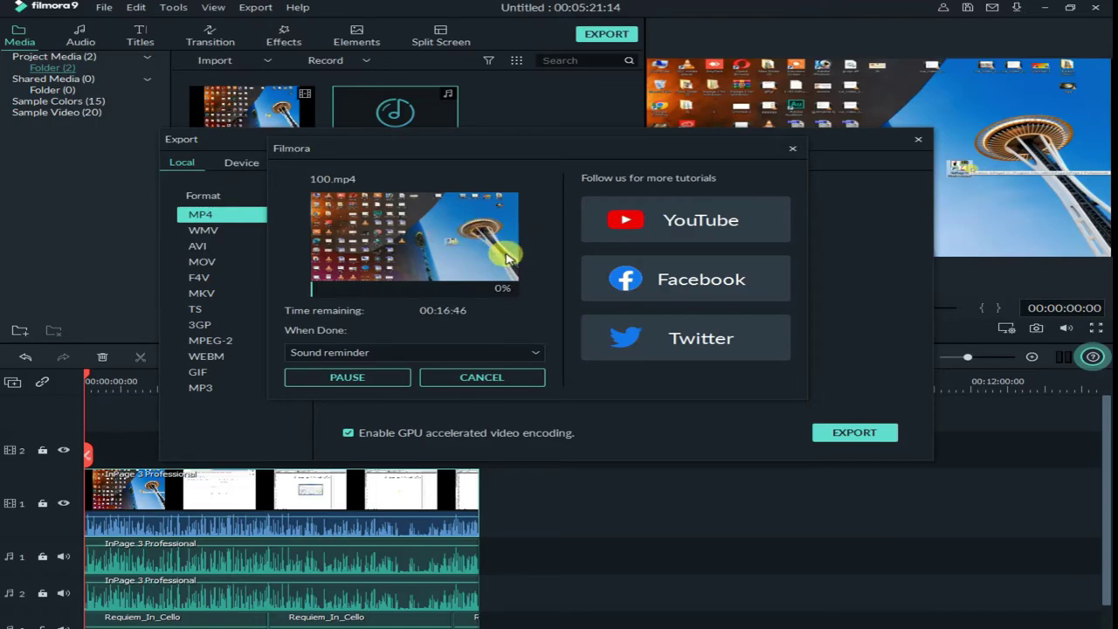
click(503, 375)
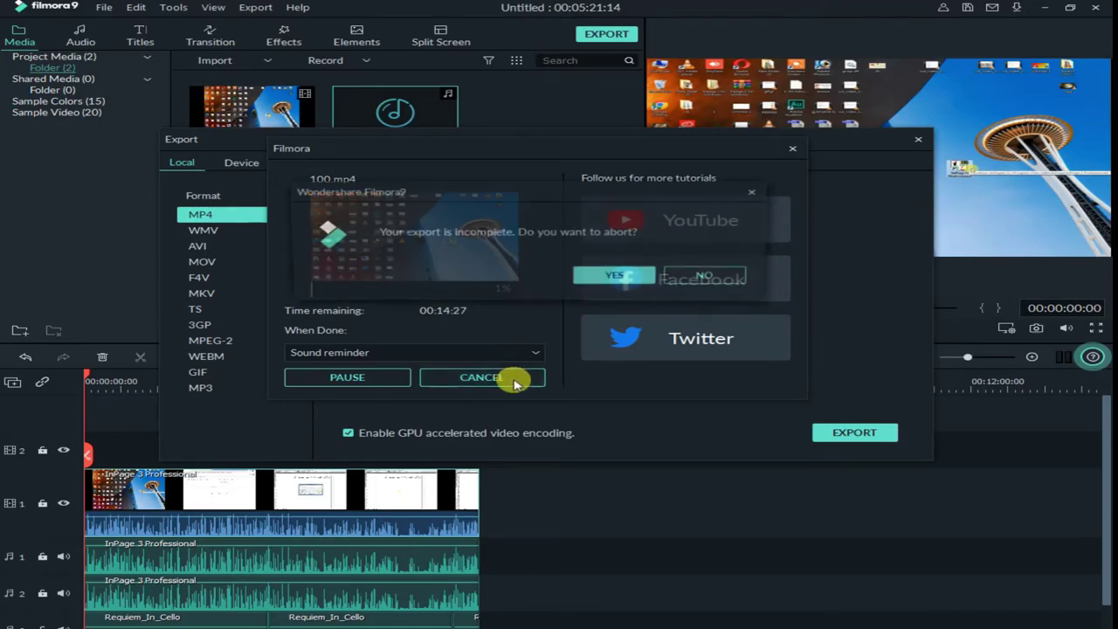
click(655, 278)
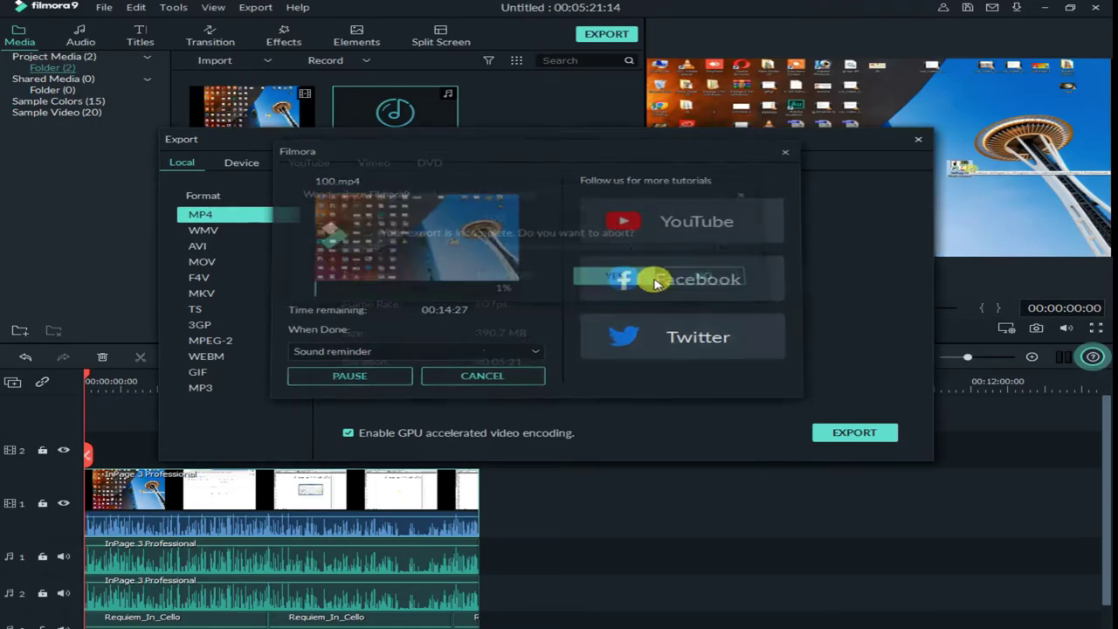
click(920, 142)
Browse the full collection of transitions
click(212, 38)
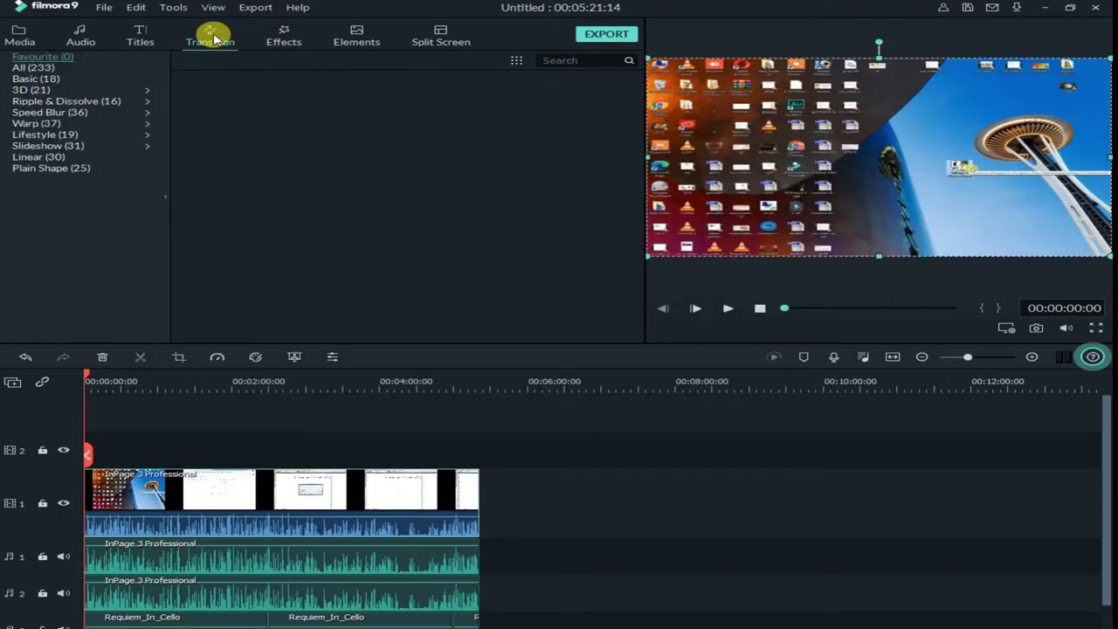
click(36, 68)
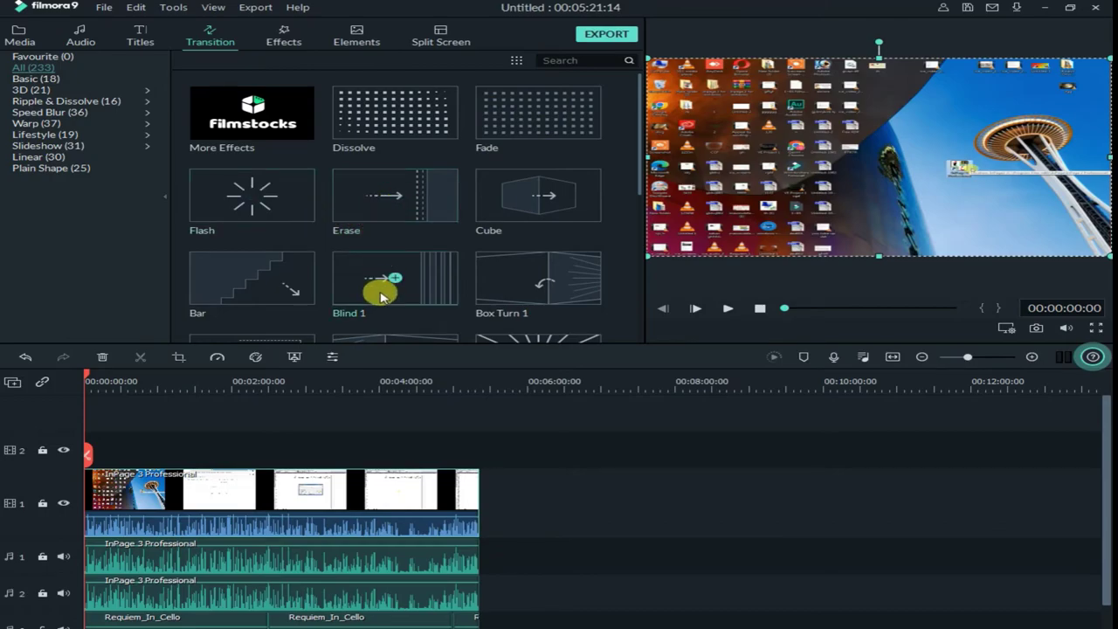
scroll(379, 289, down, 5)
scroll(502, 296, down, 3)
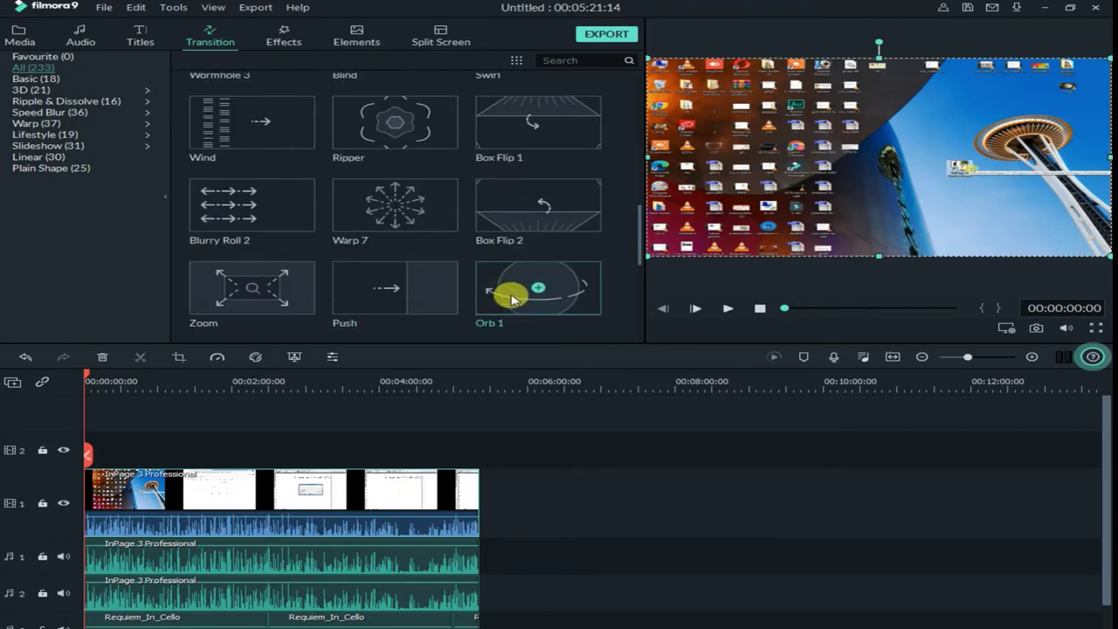
scroll(511, 298, down, 3)
Add the Cool Film filter at the start of video track 2, above the InPage 3 Professional clip
click(285, 42)
scroll(419, 216, down, 12)
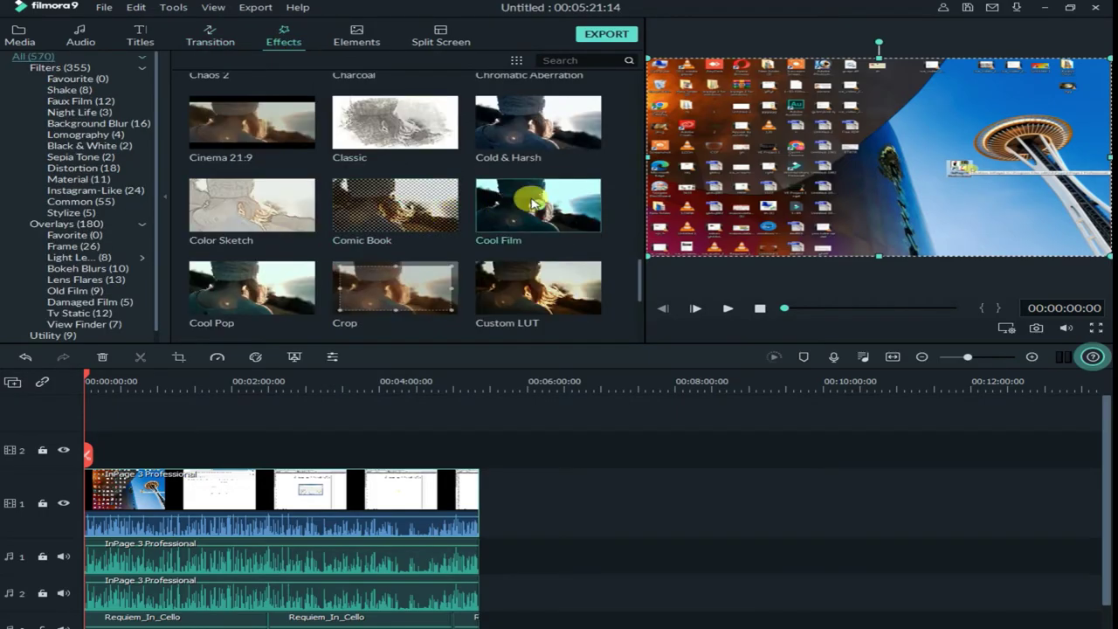
drag(569, 199, 87, 441)
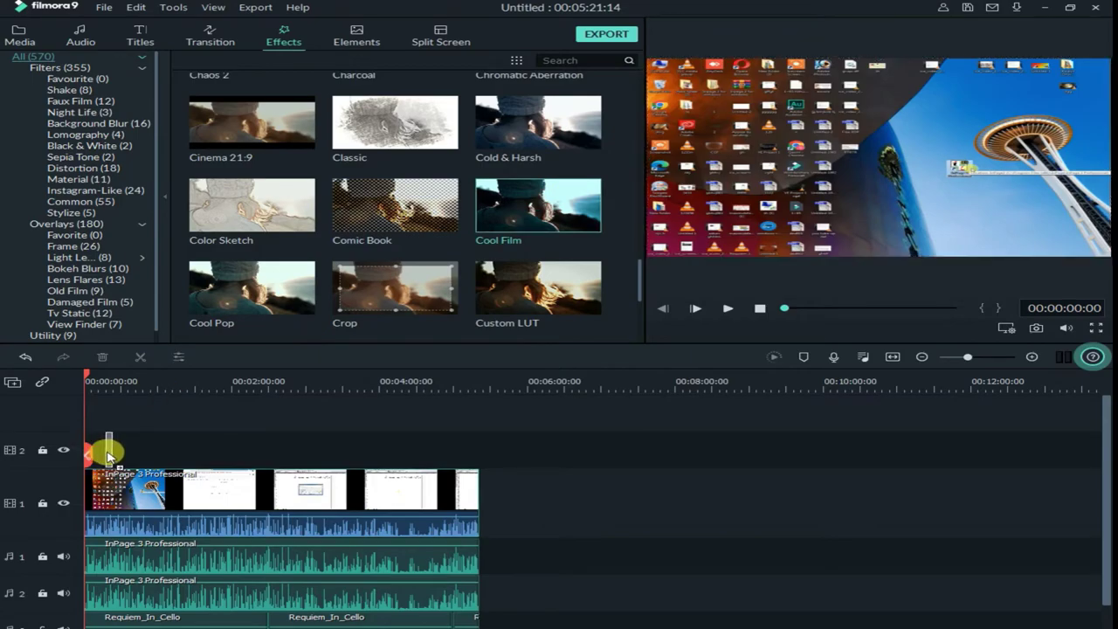
Extend the Cool Film filter on video track 2 to about the 3-minute mark and preview the filtered footage
drag(113, 449, 302, 442)
click(213, 385)
mouse_move(215, 385)
mouse_down()
mouse_move(149, 390)
mouse_move(238, 392)
mouse_move(206, 392)
mouse_up()
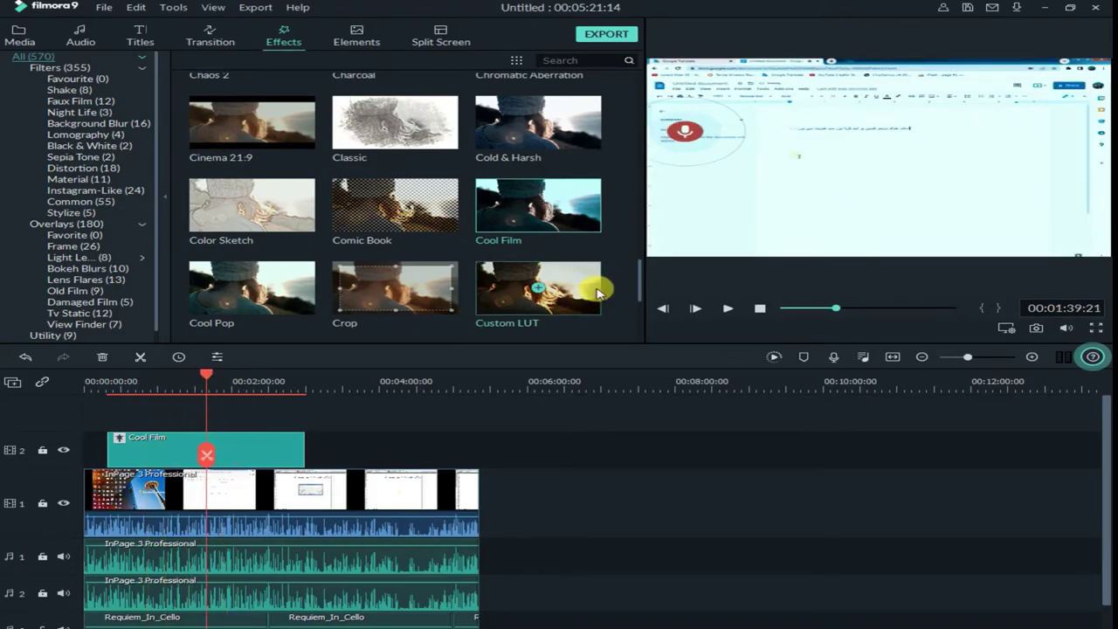
Add the Simple Viewfinder overlay at 00:01:39:21, above the Cool Film filter
scroll(615, 284, down, 3)
scroll(615, 284, down, 15)
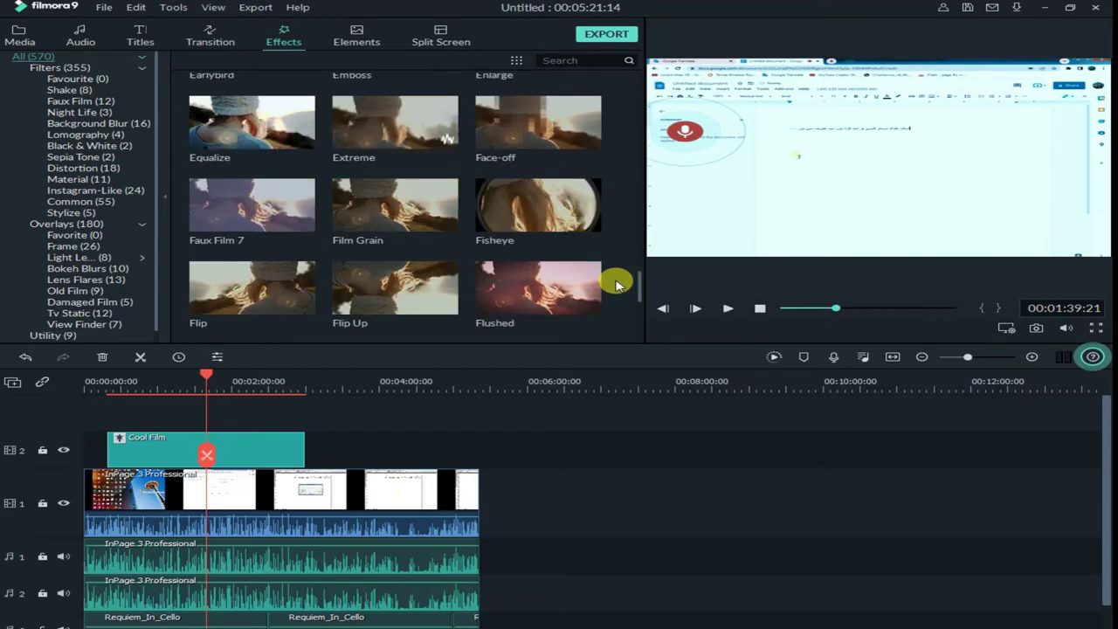
scroll(616, 286, down, 20)
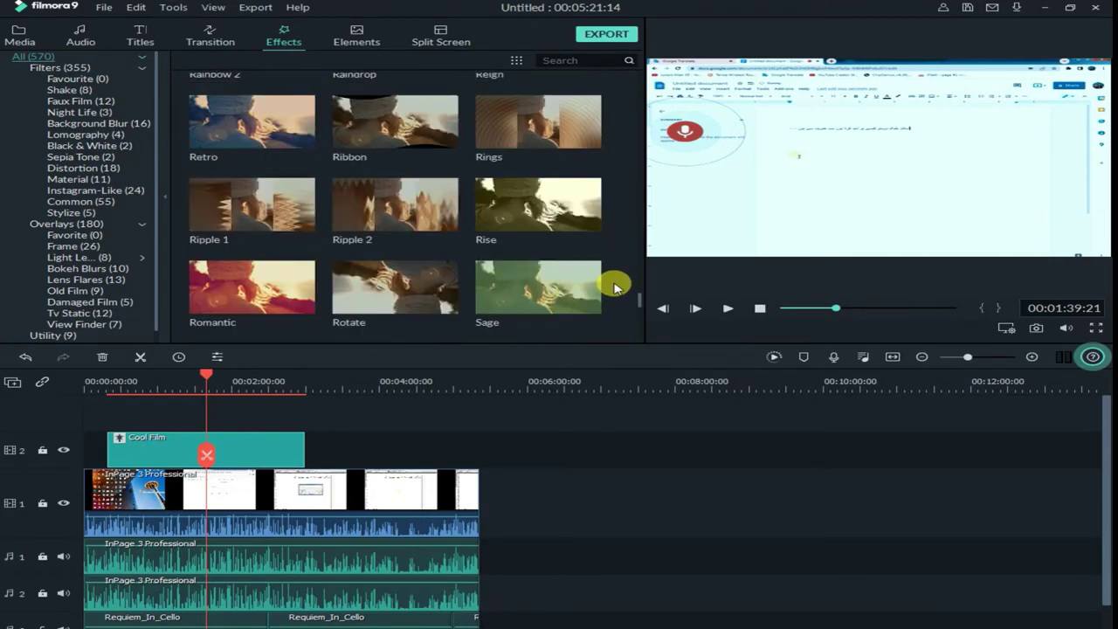
scroll(612, 289, down, 8)
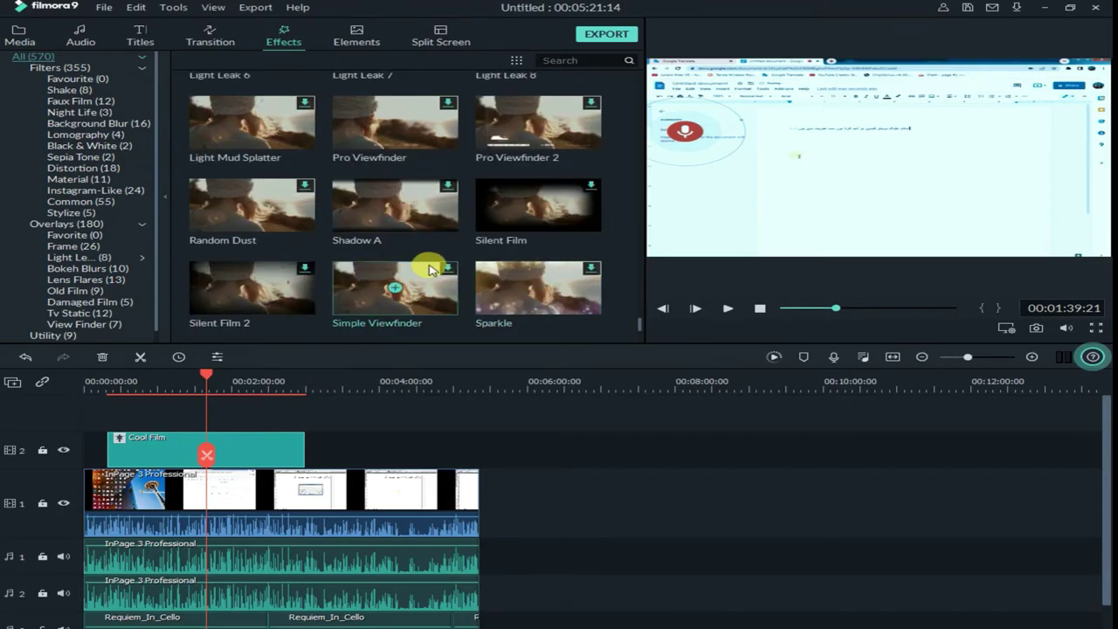
click(396, 292)
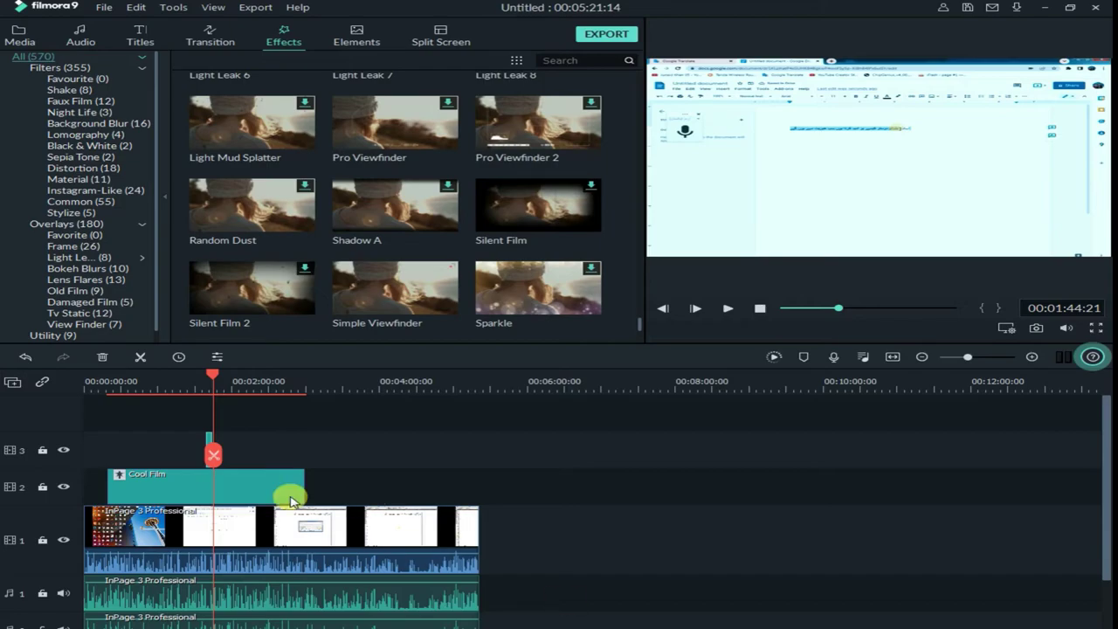
Compare the footage past the end of the Cool Film filter and delete the filter from video track 2
drag(211, 376, 316, 382)
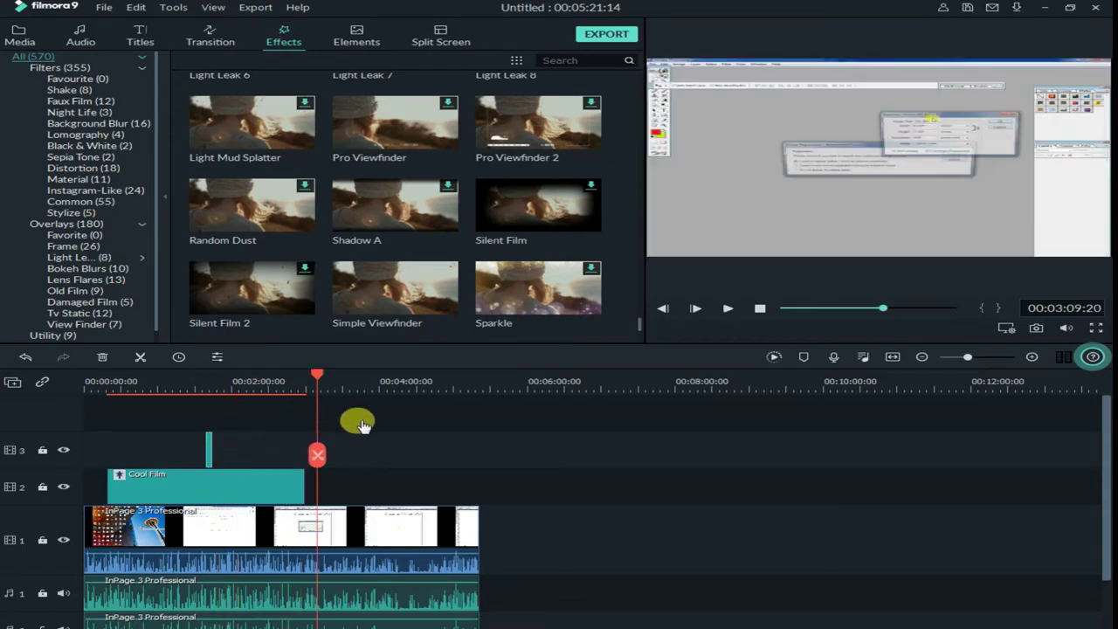
right_click(188, 496)
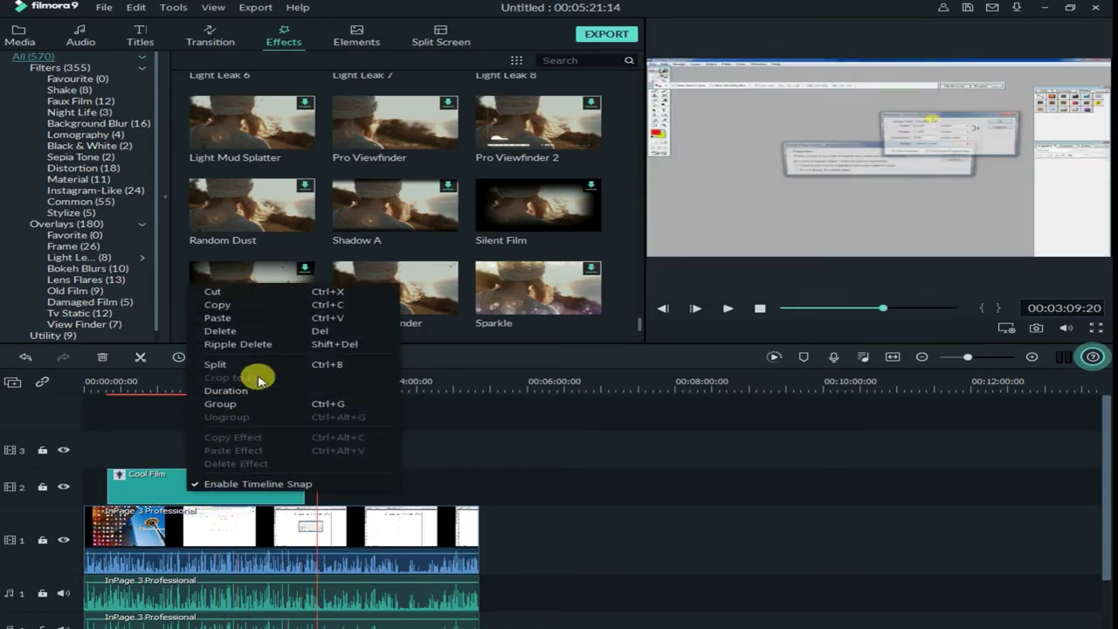
click(250, 331)
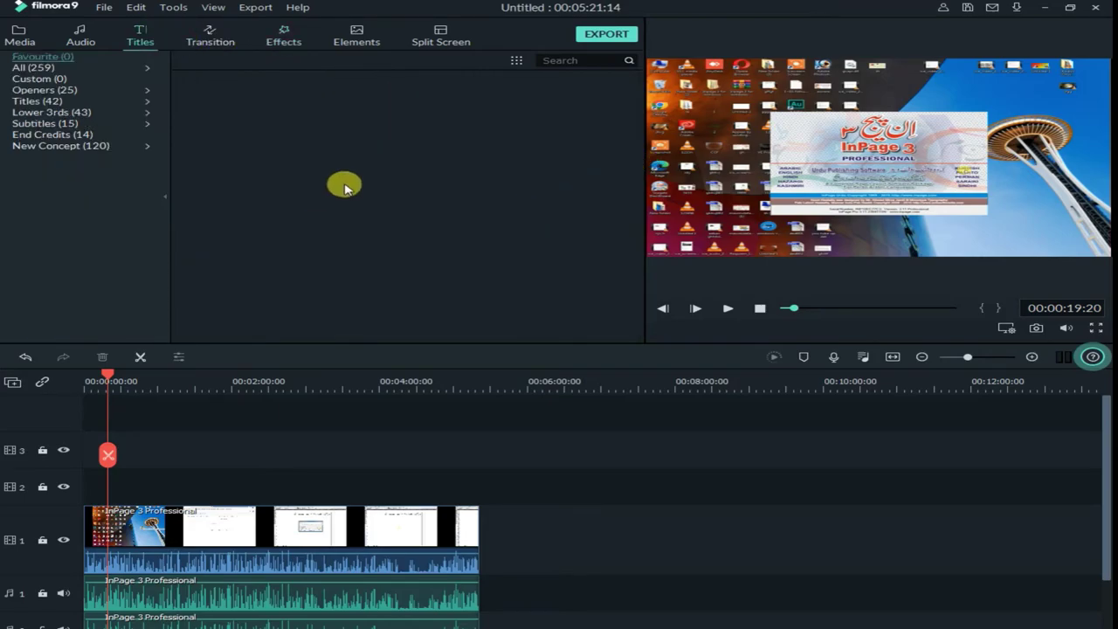
Browse all titles and add Lower Third 7 at the start of video track 2
click(41, 70)
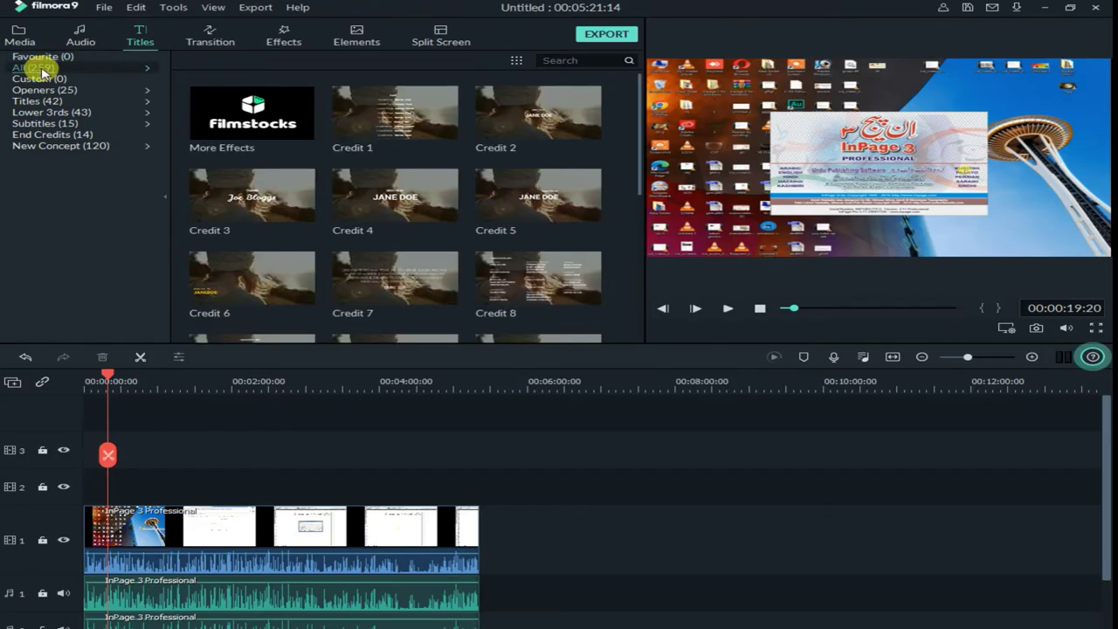
scroll(419, 209, down, 3)
scroll(429, 230, down, 3)
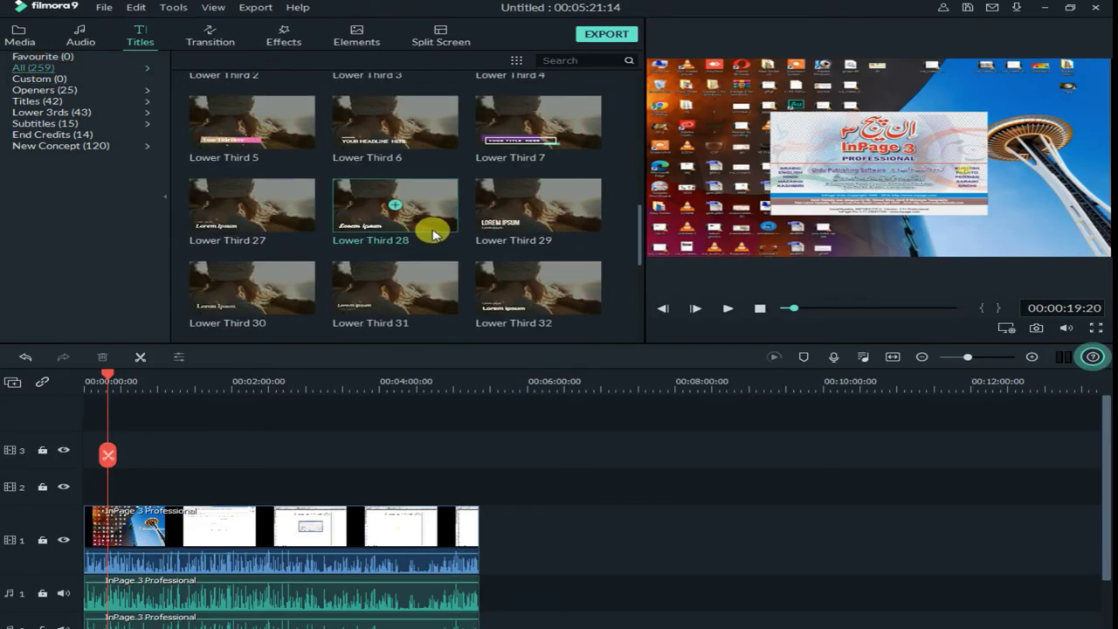
drag(509, 113, 91, 486)
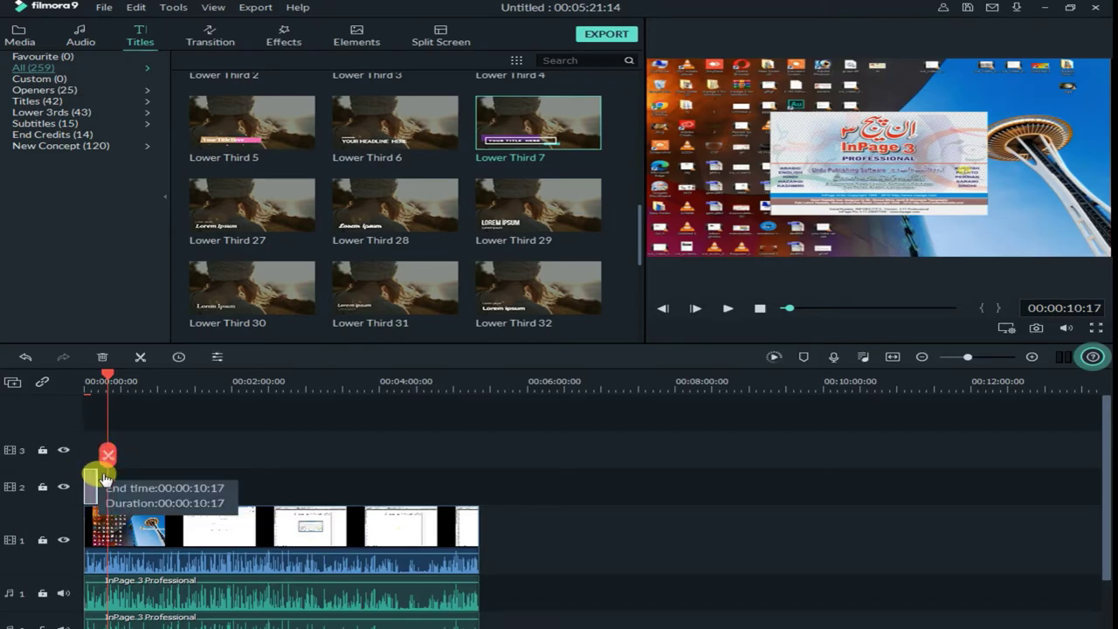
Move the Lower Third 7 title to the one-minute mark and lengthen it to end at about 1:25
drag(106, 378, 54, 385)
drag(136, 382, 158, 382)
drag(111, 479, 182, 489)
drag(162, 377, 196, 382)
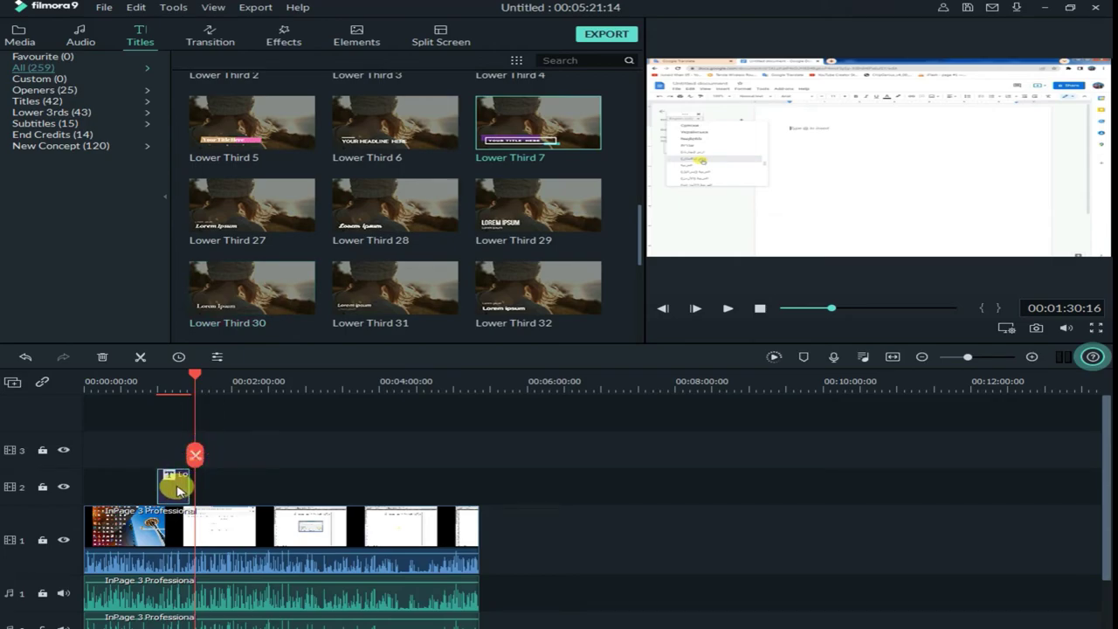
Replace the Lower Third 7 title with Lower Third 5 on video track 2, from 1:00 to about 1:50
key(Delete)
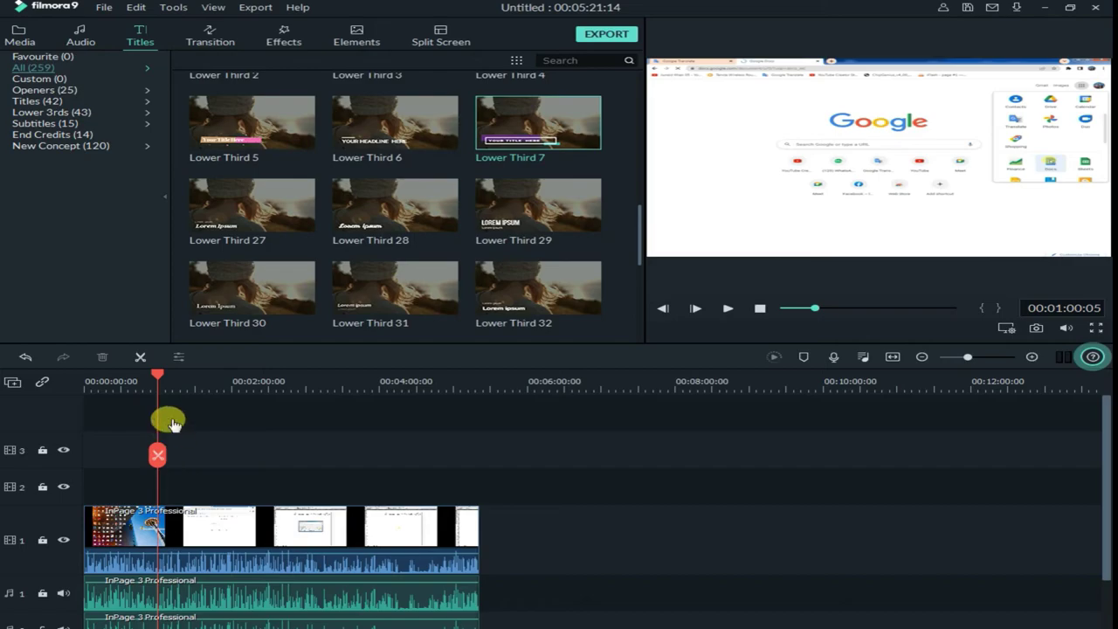
mouse_move(279, 98)
mouse_down()
mouse_move(294, 189)
mouse_move(161, 482)
mouse_move(218, 479)
mouse_up()
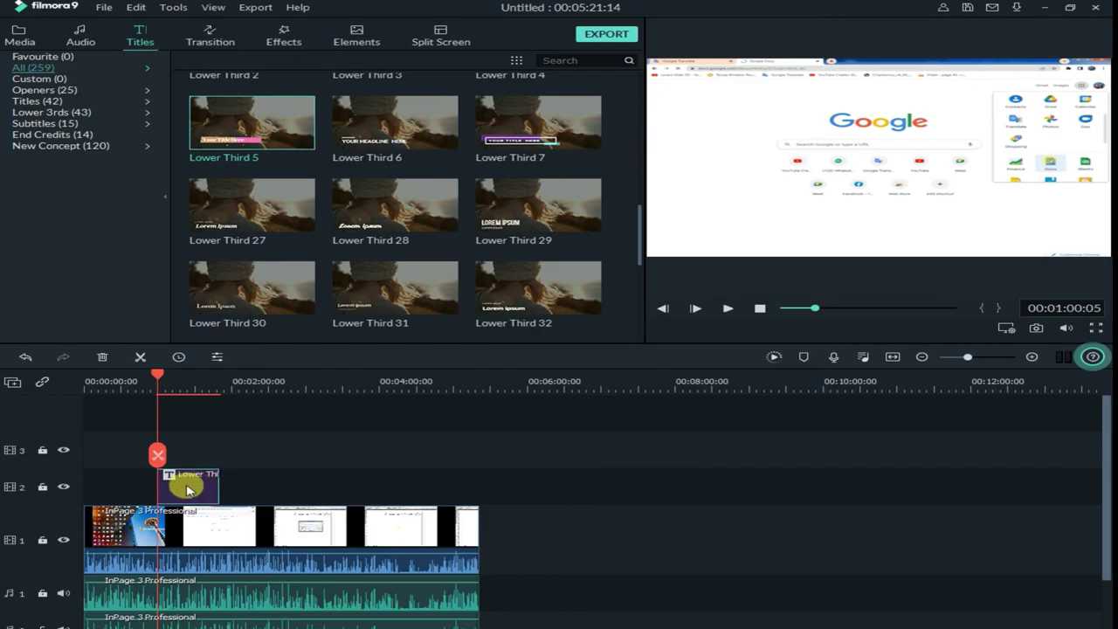
Change the Lower Third 5 title text to "Pak Punjab Studio"
double_click(187, 489)
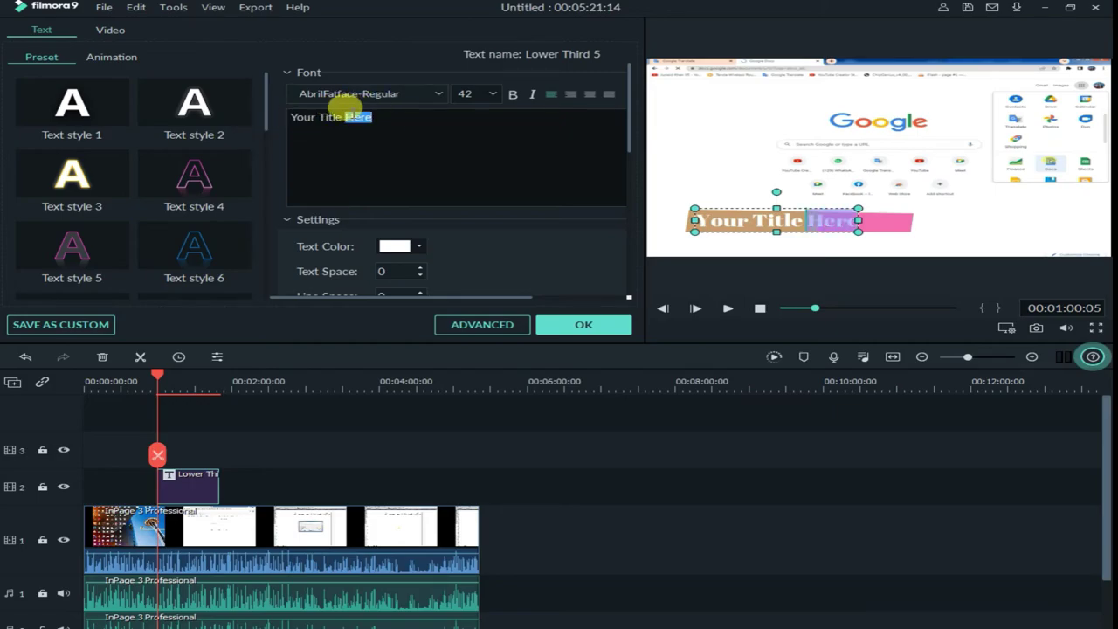
key(ctrl+a)
text(P)
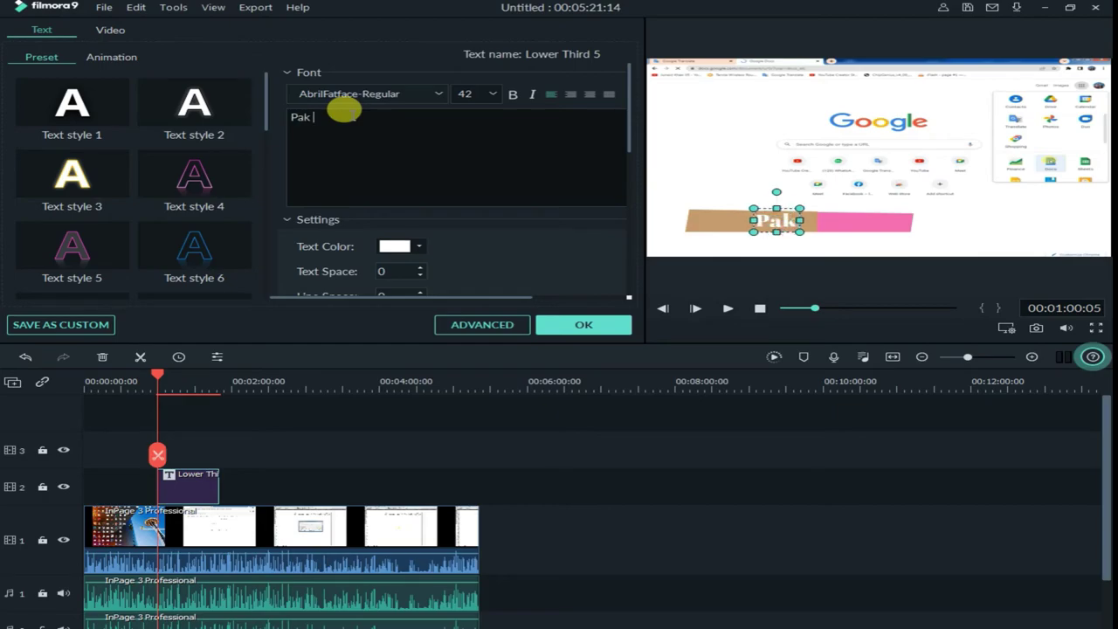
text(u)
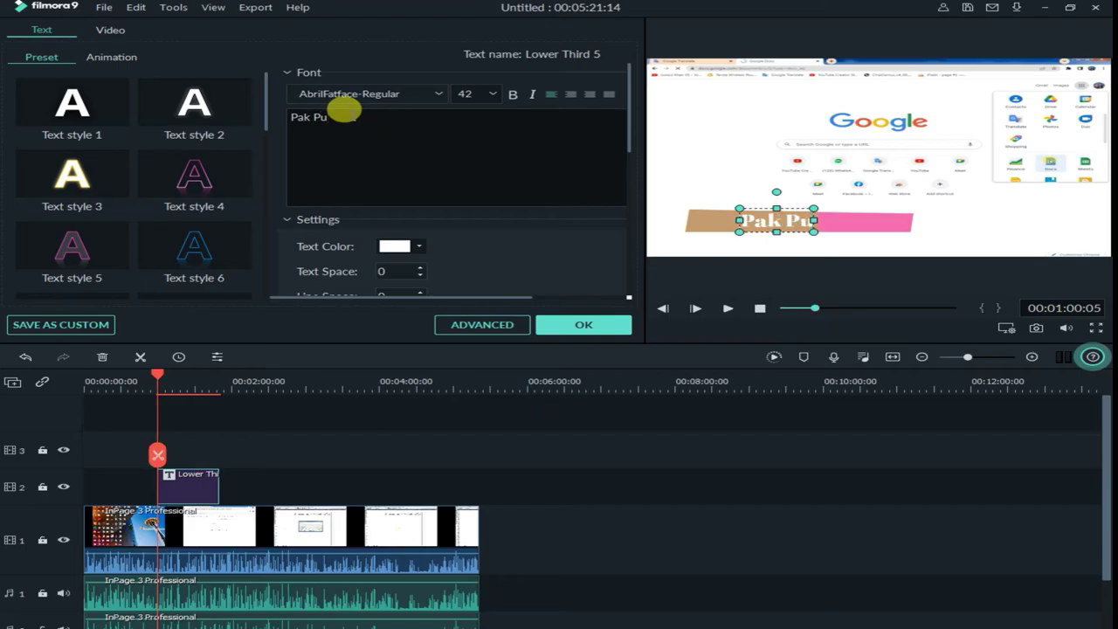
text(njab Stu)
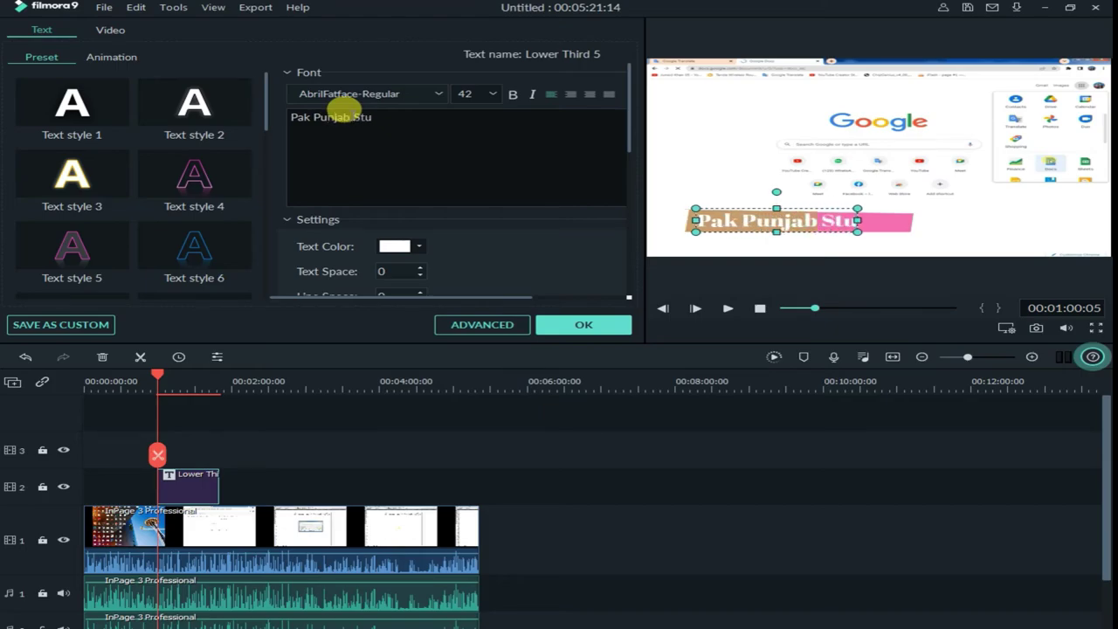
text(dio)
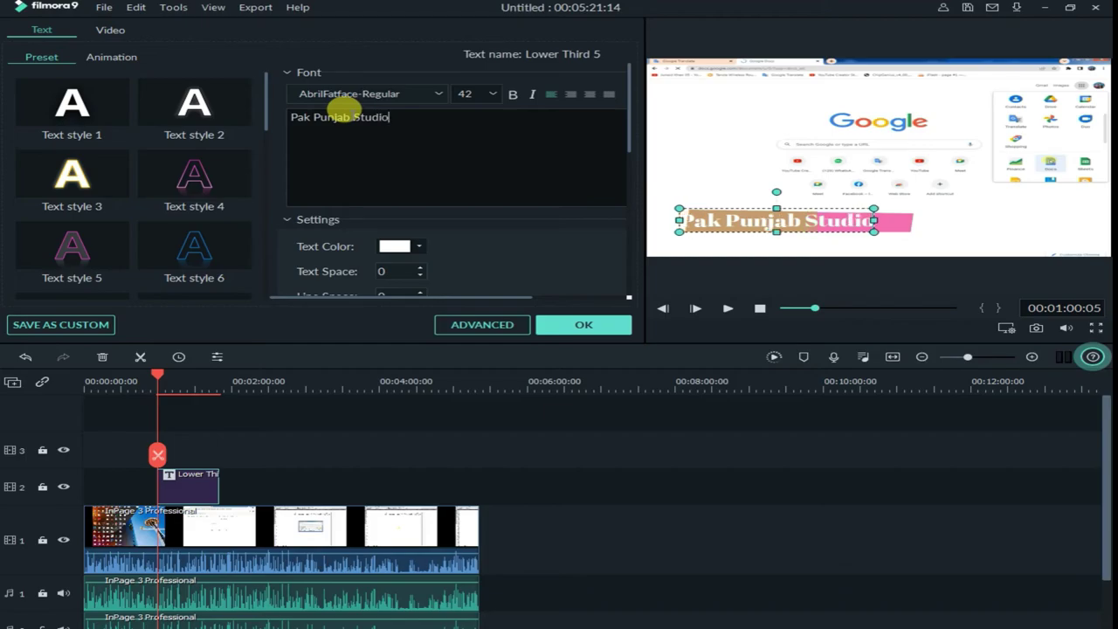
click(586, 324)
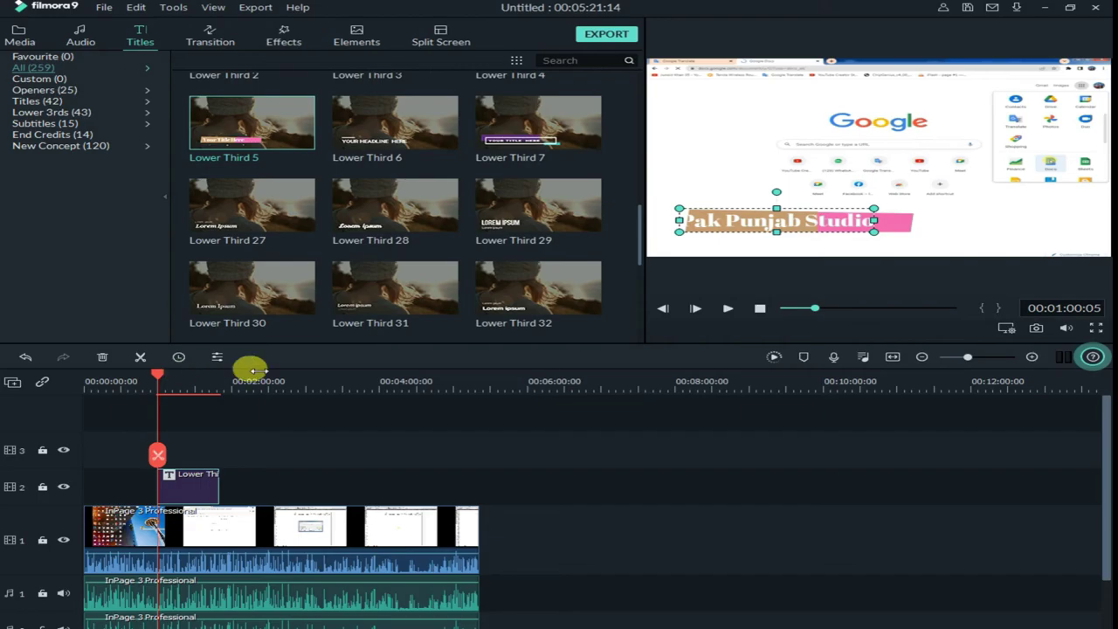
Play back the title and indent its text with leading spaces to fit it inside the coloured banner
click(732, 310)
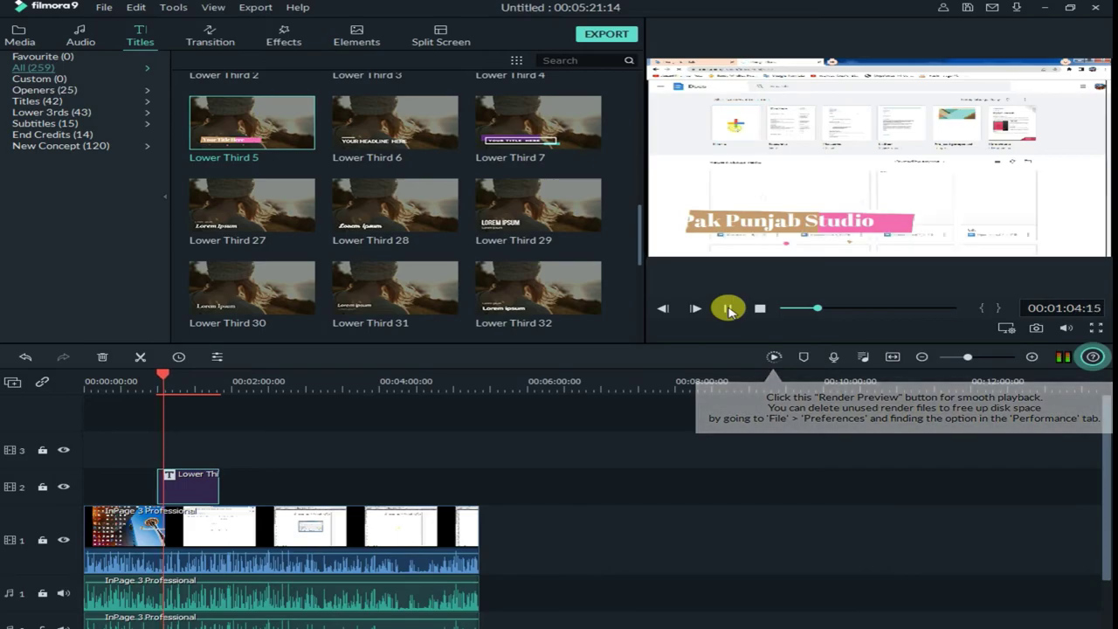
click(729, 309)
double_click(194, 482)
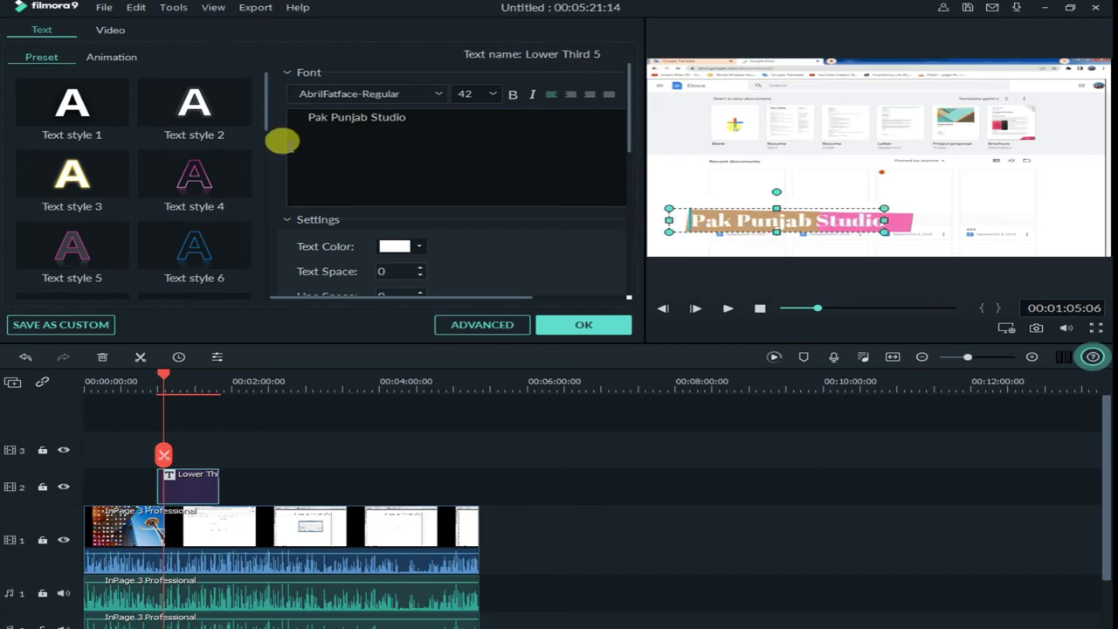
click(569, 324)
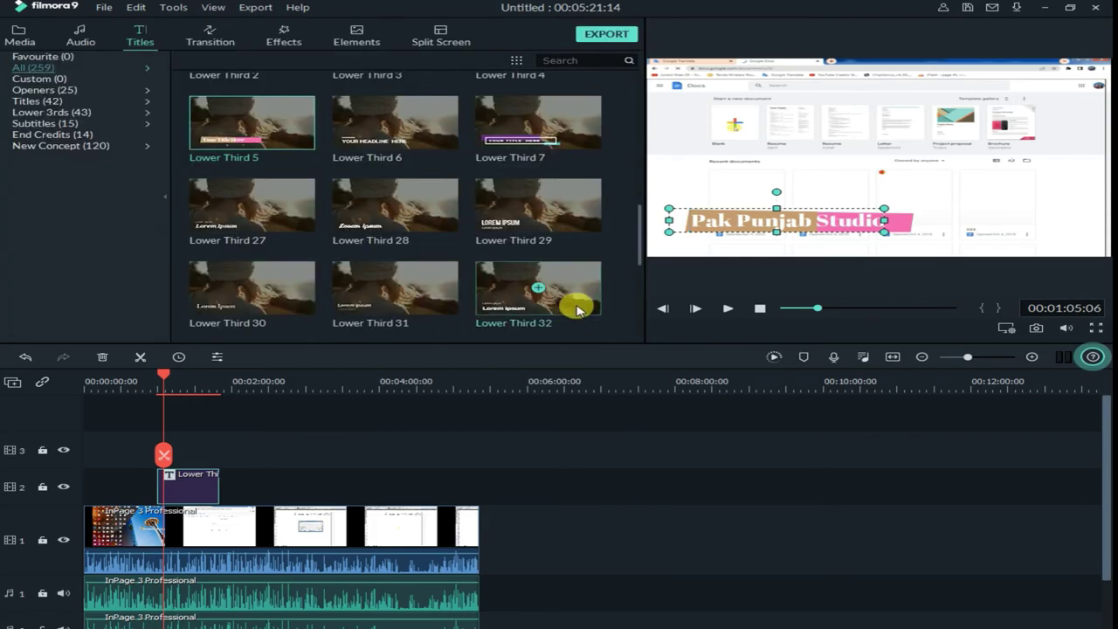
Scrub through the end of the Pak Punjab Studio title to check its appearance up to its closing frames
click(474, 459)
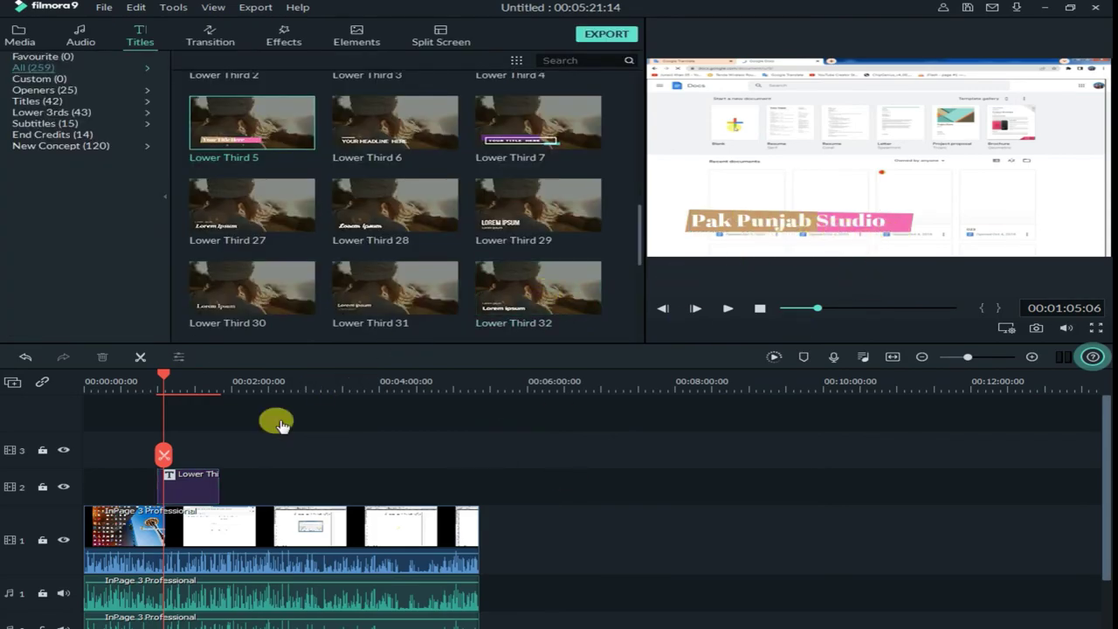
drag(161, 375, 219, 375)
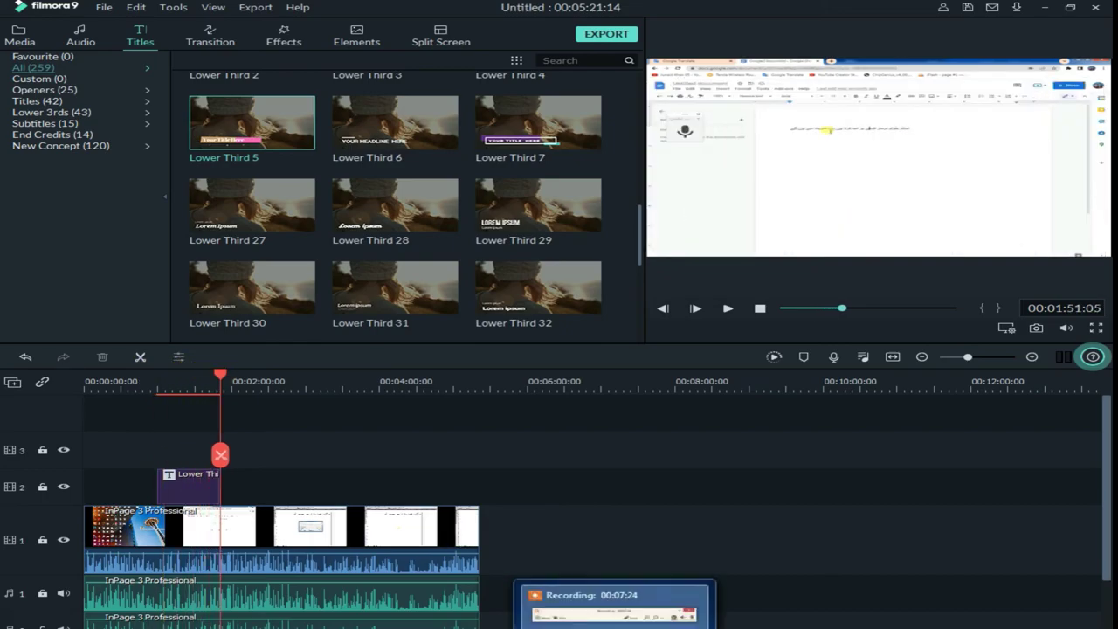
drag(225, 375, 215, 375)
Look through the complete built-in music collection and the imported project media
click(83, 44)
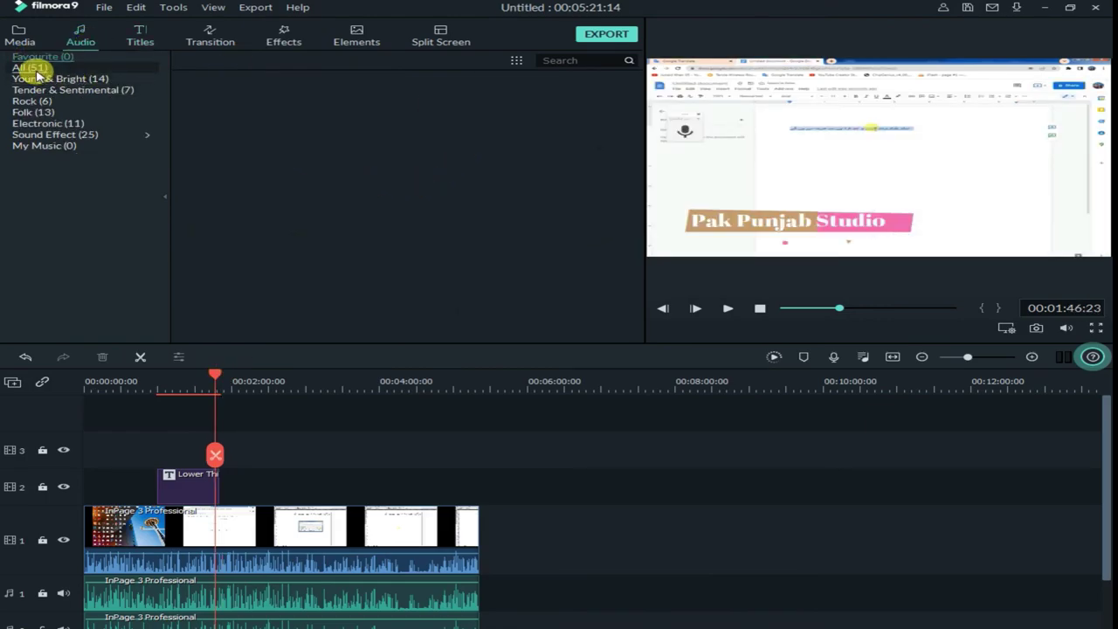
scroll(503, 247, down, 10)
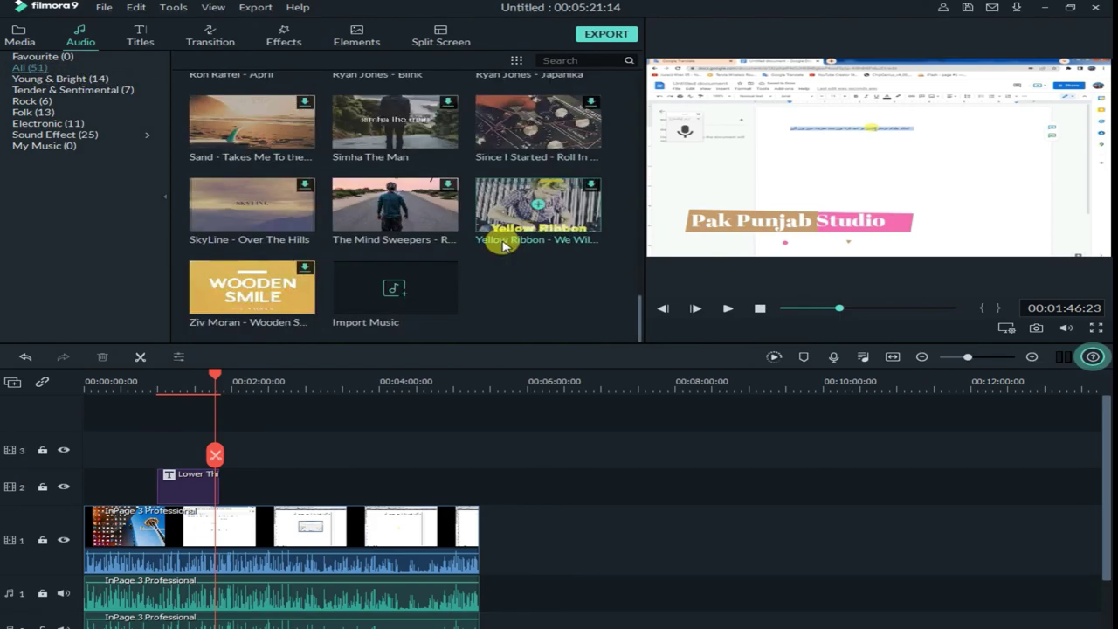
scroll(494, 252, up, 10)
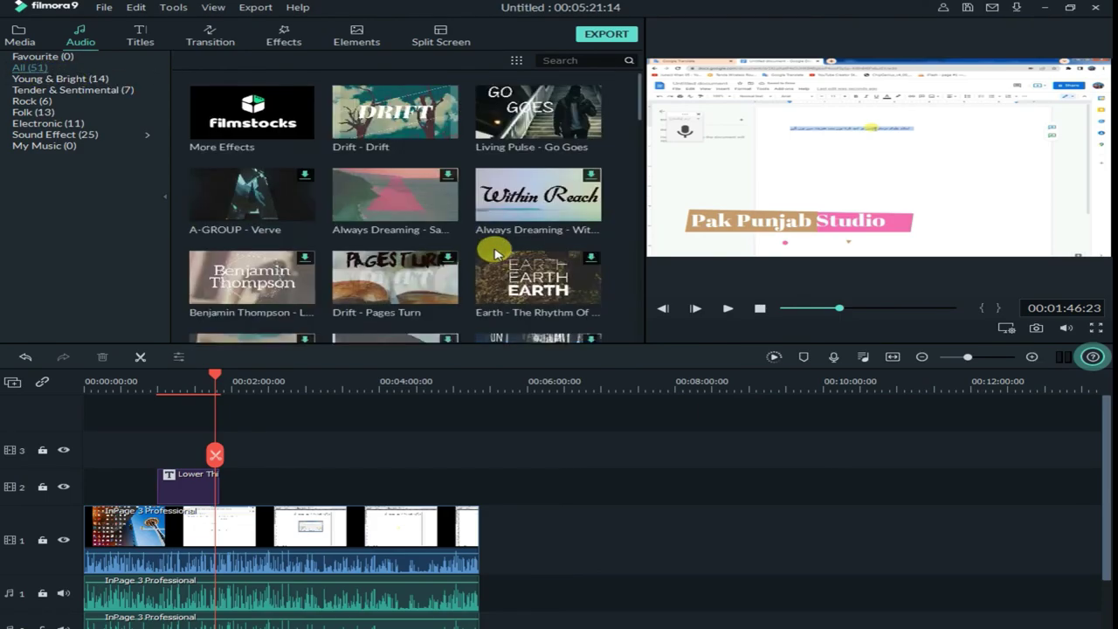
click(21, 35)
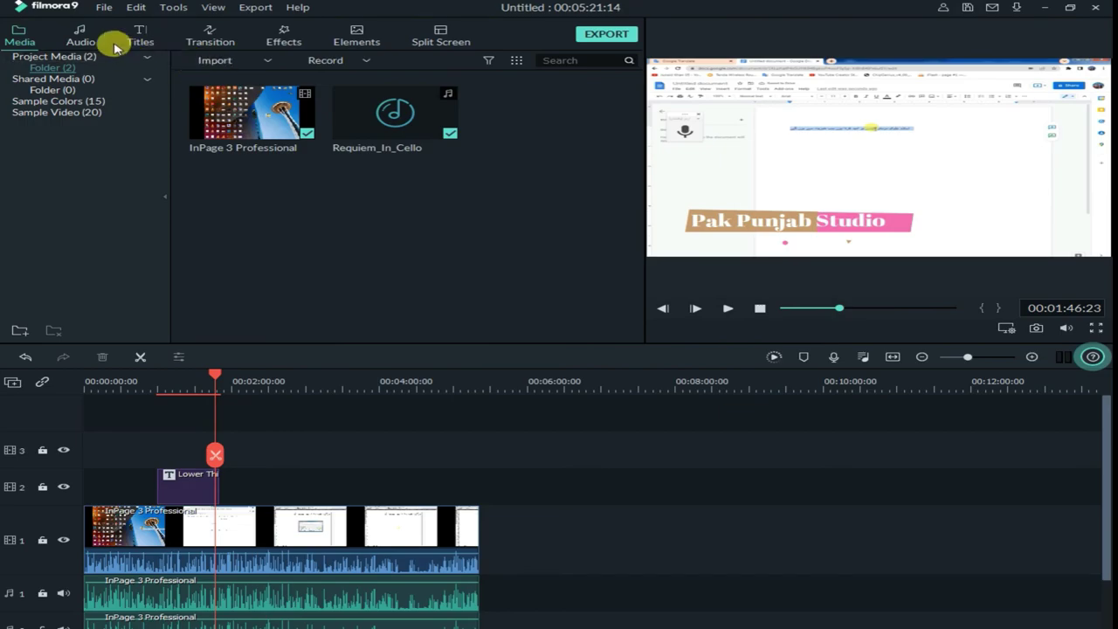
click(83, 37)
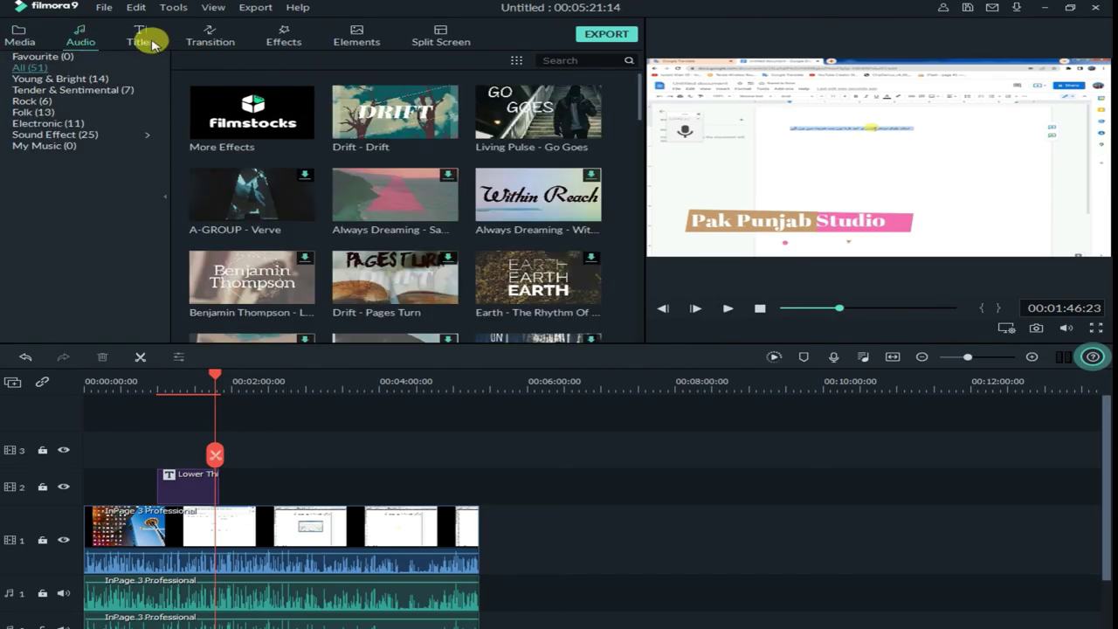
Browse all transitions and glance through the effects, elements and split screen libraries, returning to the project media
click(217, 34)
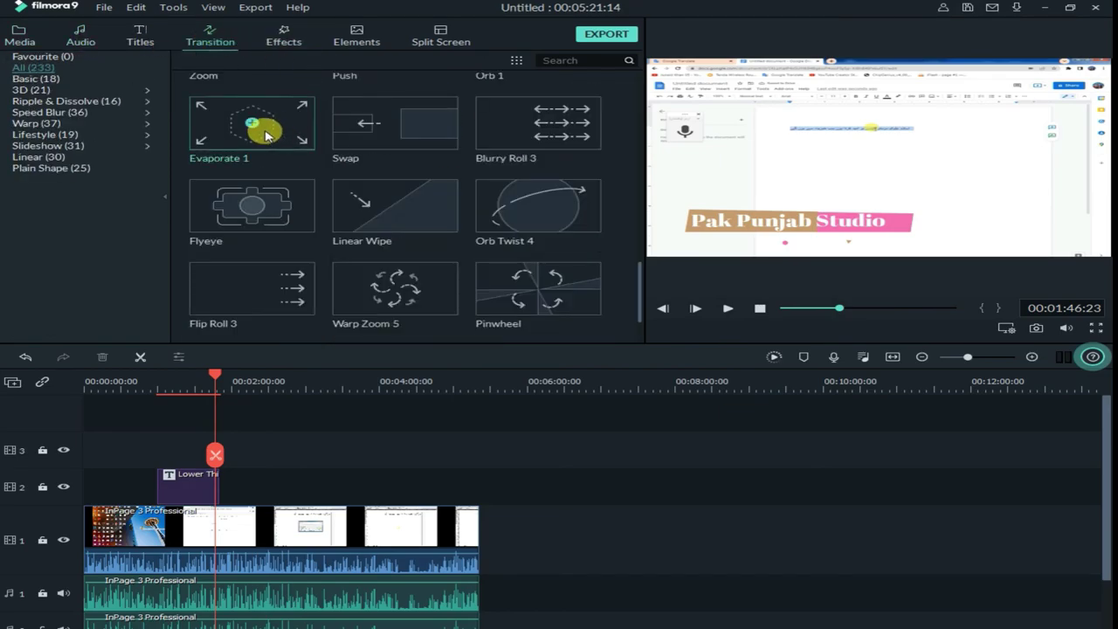
scroll(524, 249, down, 10)
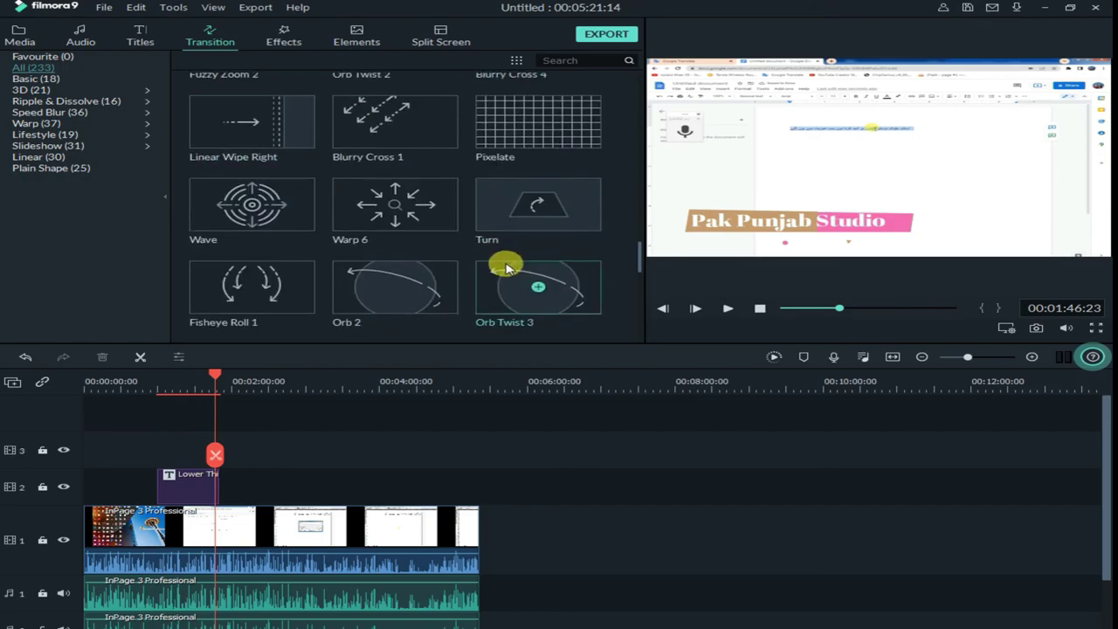
scroll(437, 262, down, 10)
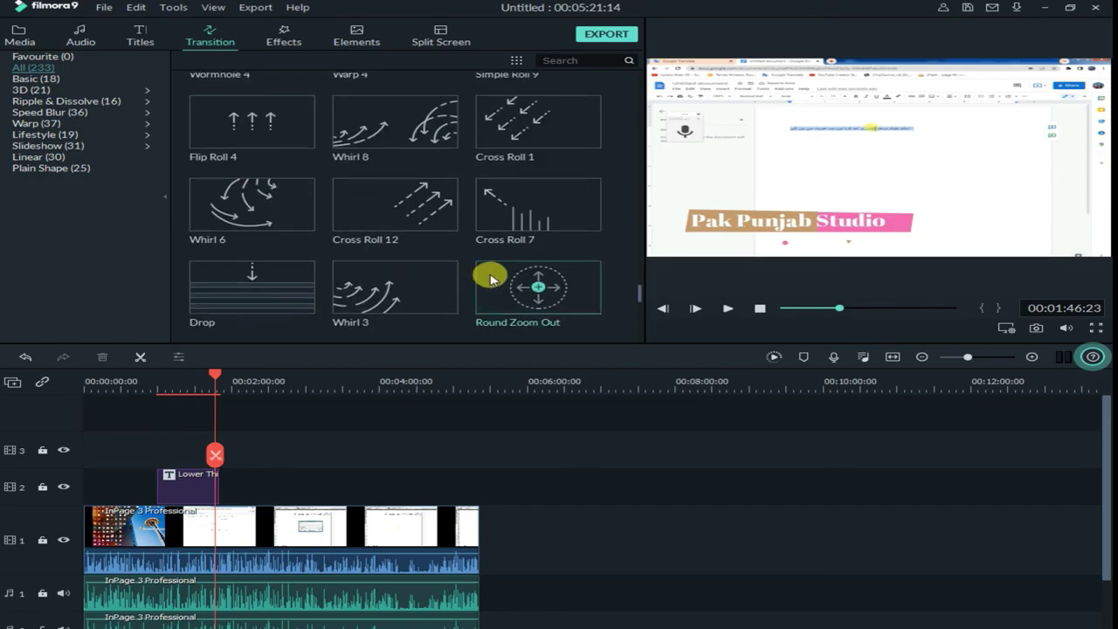
scroll(495, 280, down, 10)
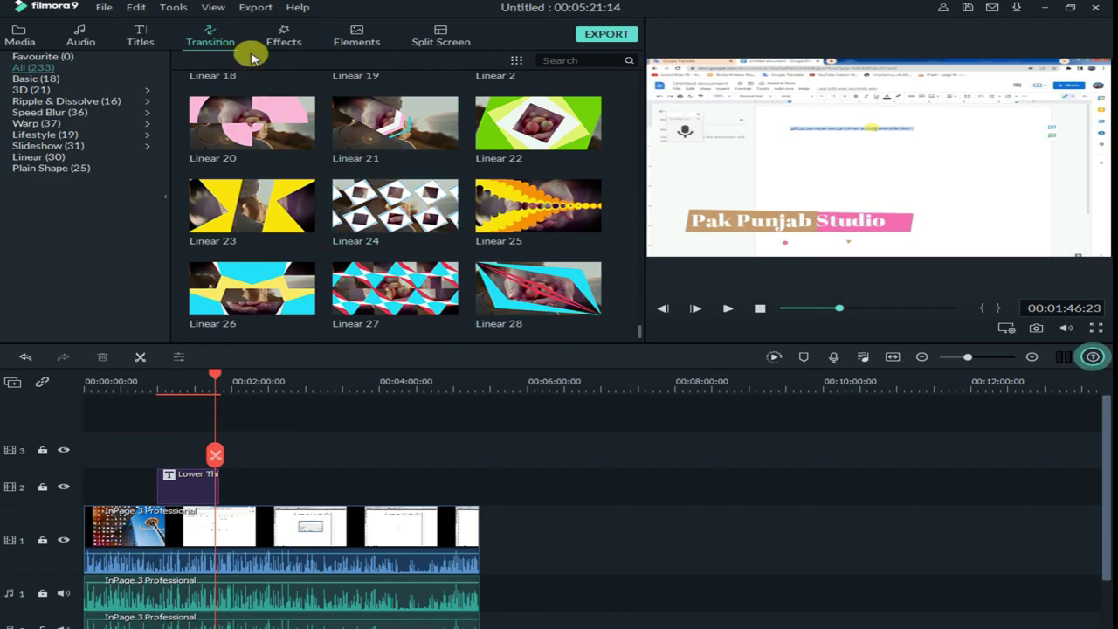
click(271, 40)
click(358, 38)
click(441, 38)
click(79, 39)
click(19, 37)
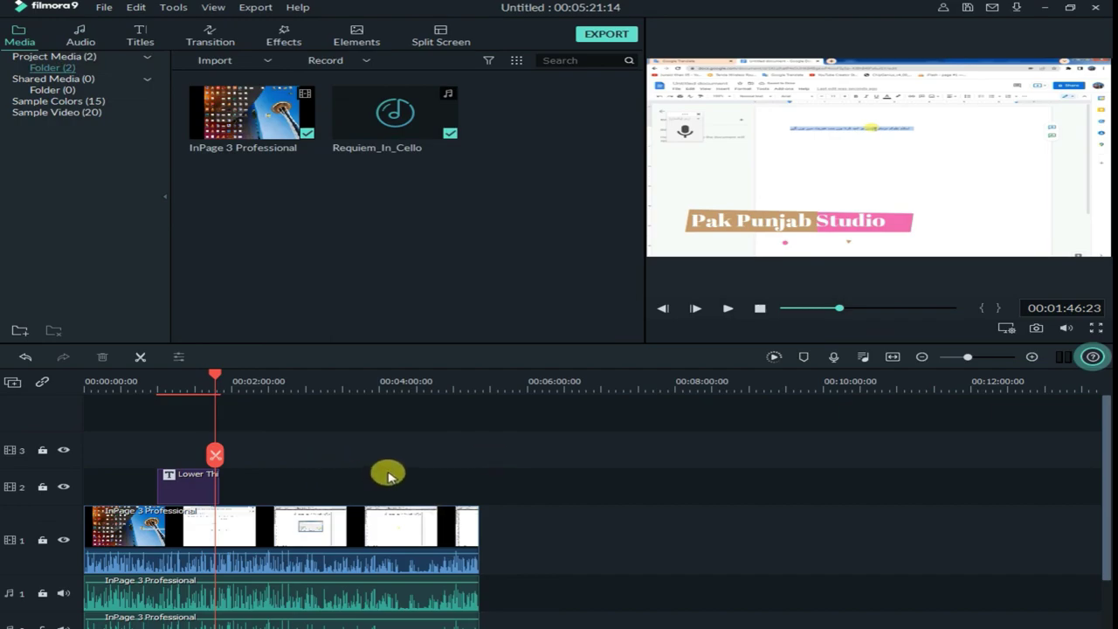
Start exporting the project to the computer as an MP4 file named dfdfsd
scroll(390, 473, down, 2)
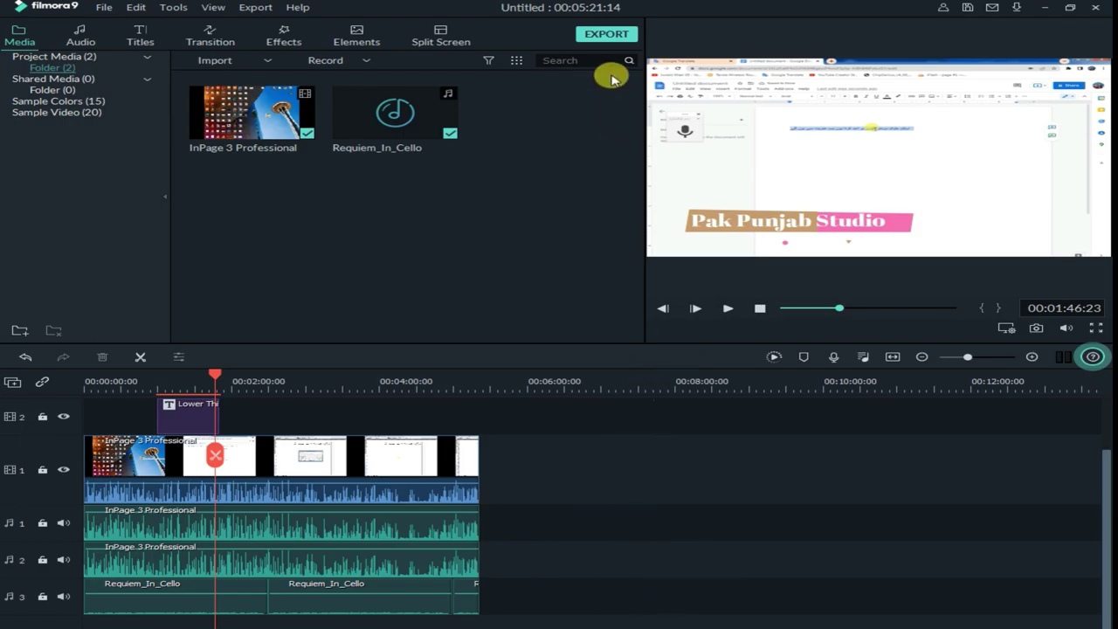
click(607, 34)
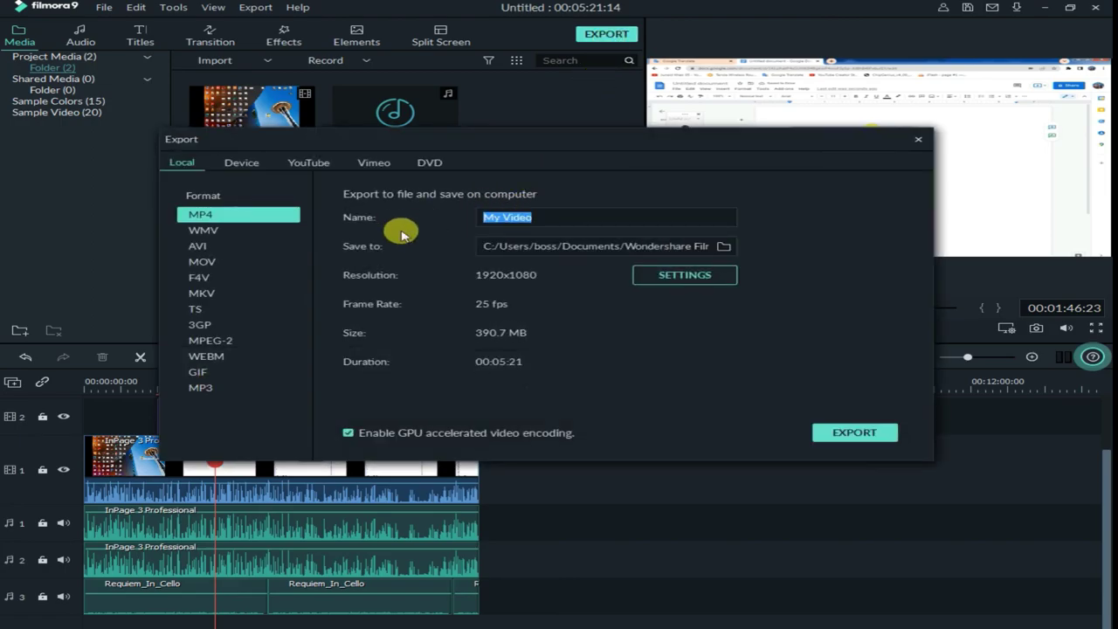
text(dfdfsd)
click(836, 430)
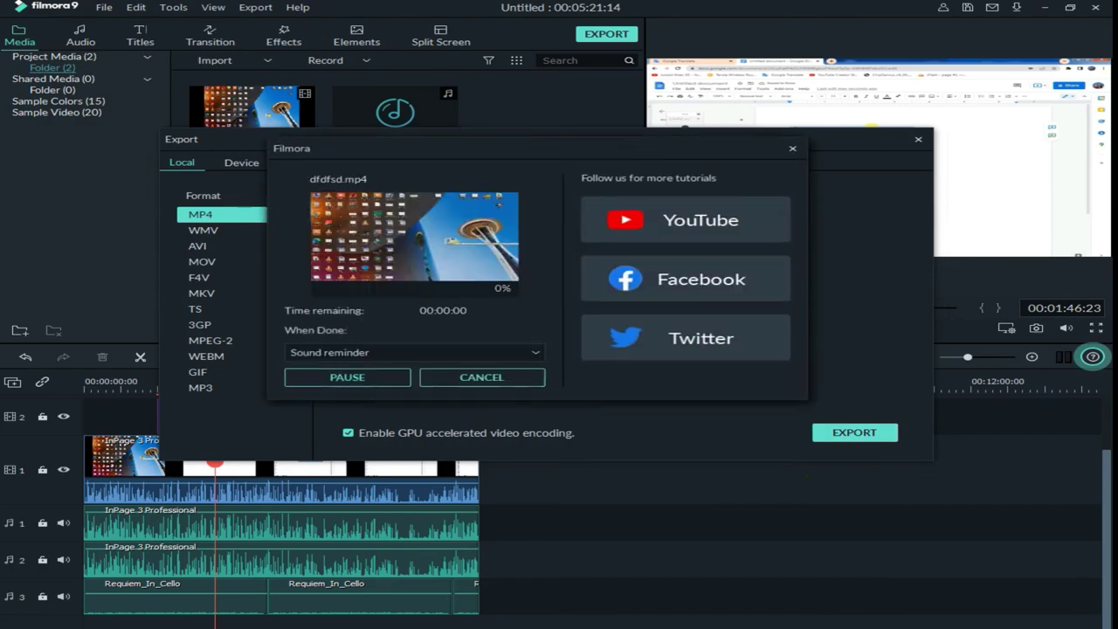